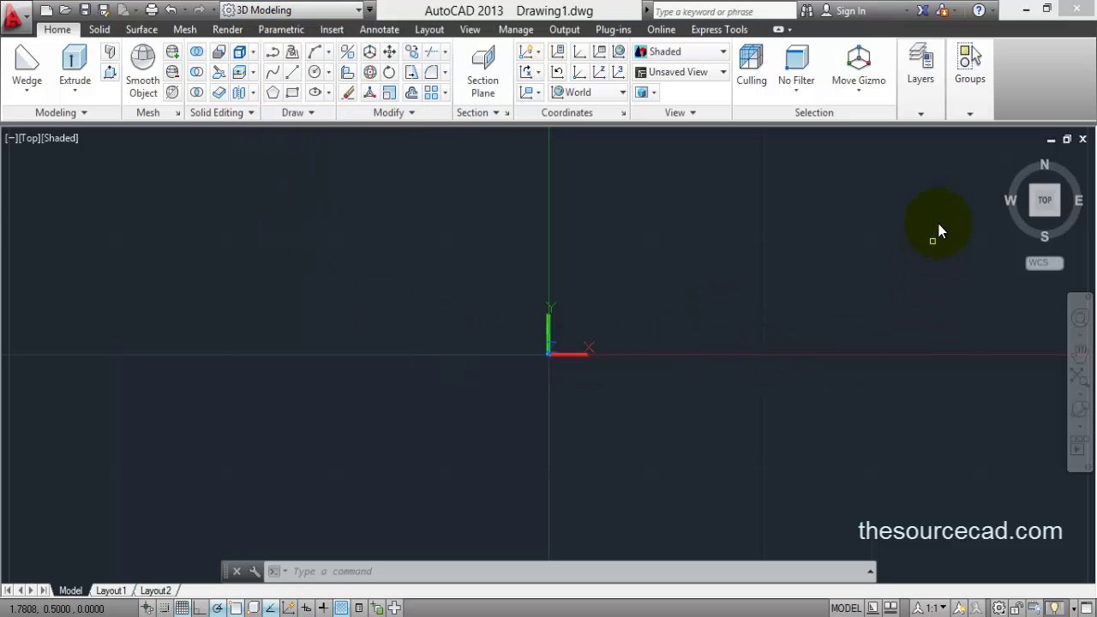
Switch the empty drawing from Top to the SW Isometric home view with the ViewCube
{"action": "mouse_move", "coordinate": [1010, 167]}
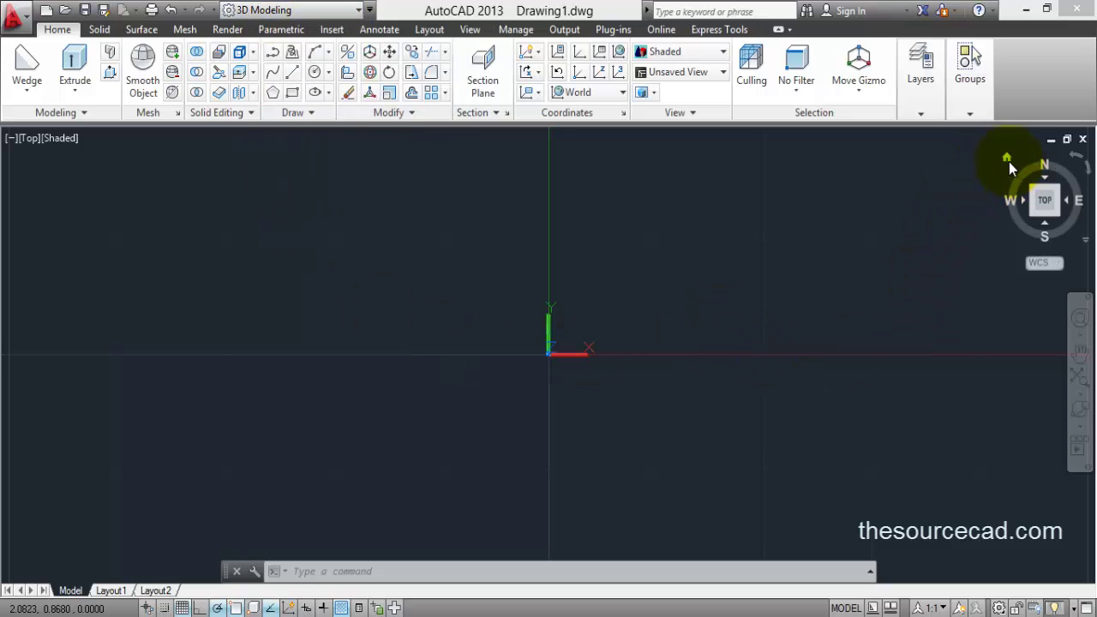
{"action": "left_click", "coordinate": [1008, 160]}
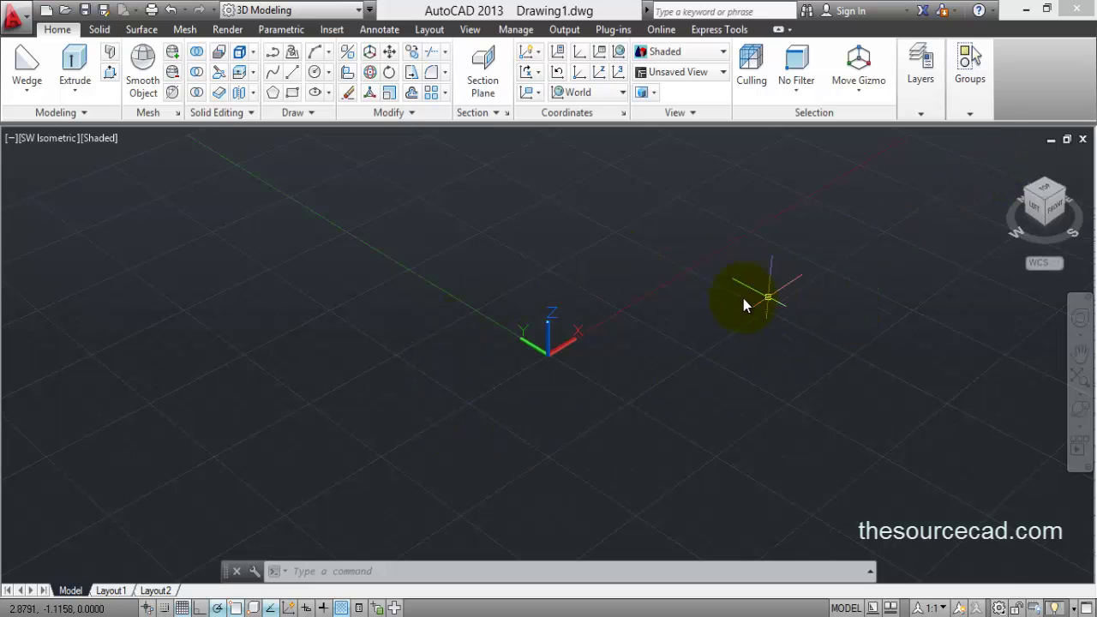
Draw a rectangle on the ground plane and set the view to parallel projection
{"action": "left_click", "coordinate": [292, 92]}
{"action": "left_click", "coordinate": [263, 352]}
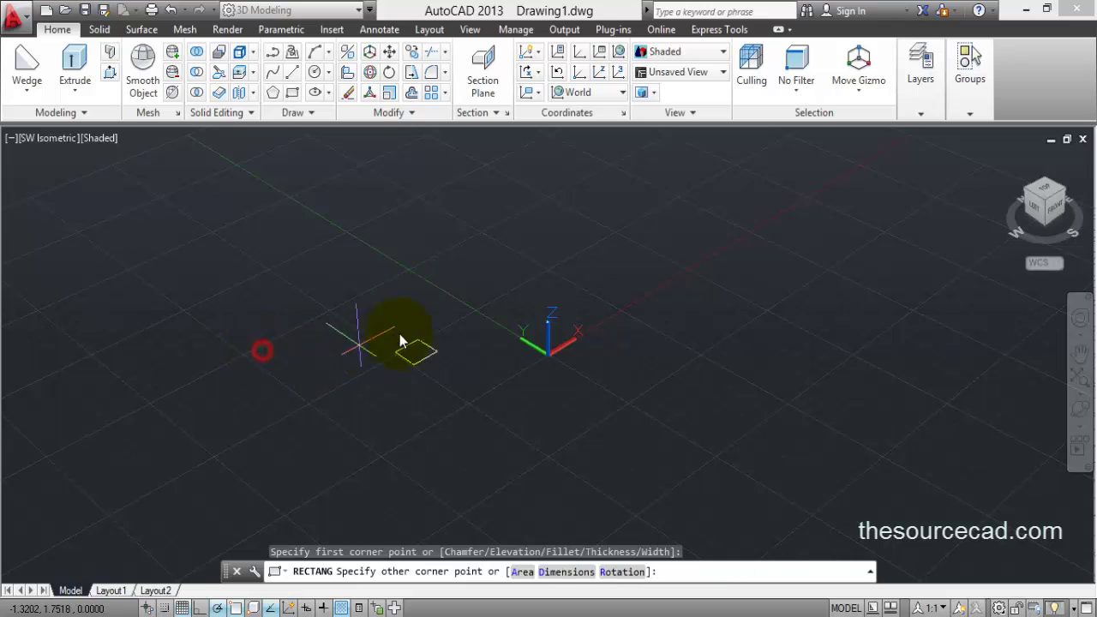
{"action": "left_click", "coordinate": [645, 373]}
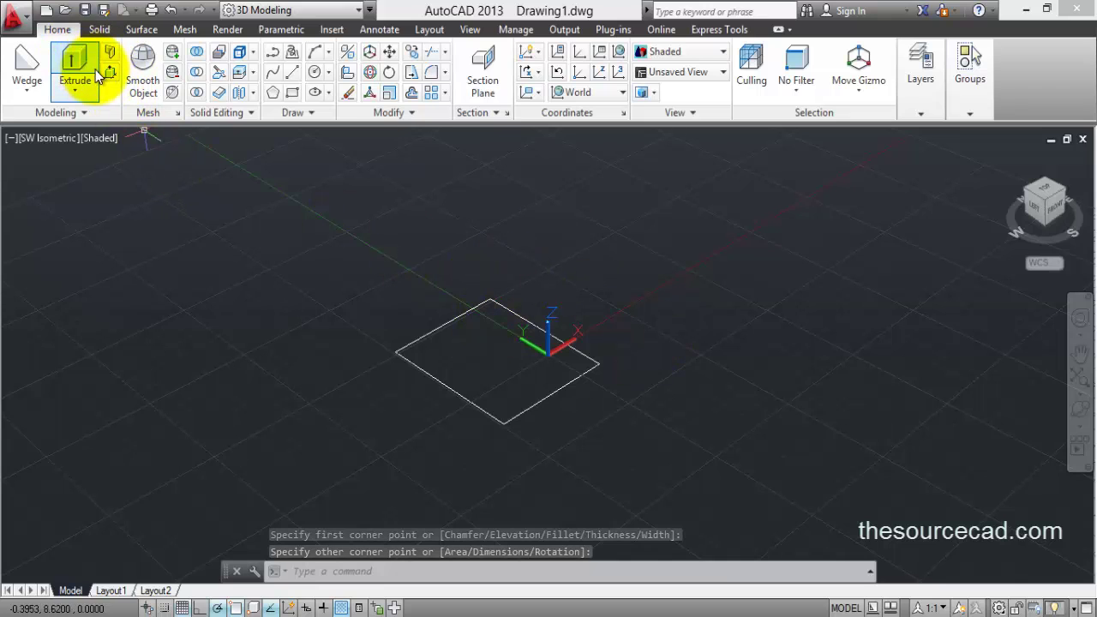
{"action": "right_click", "coordinate": [1040, 201]}
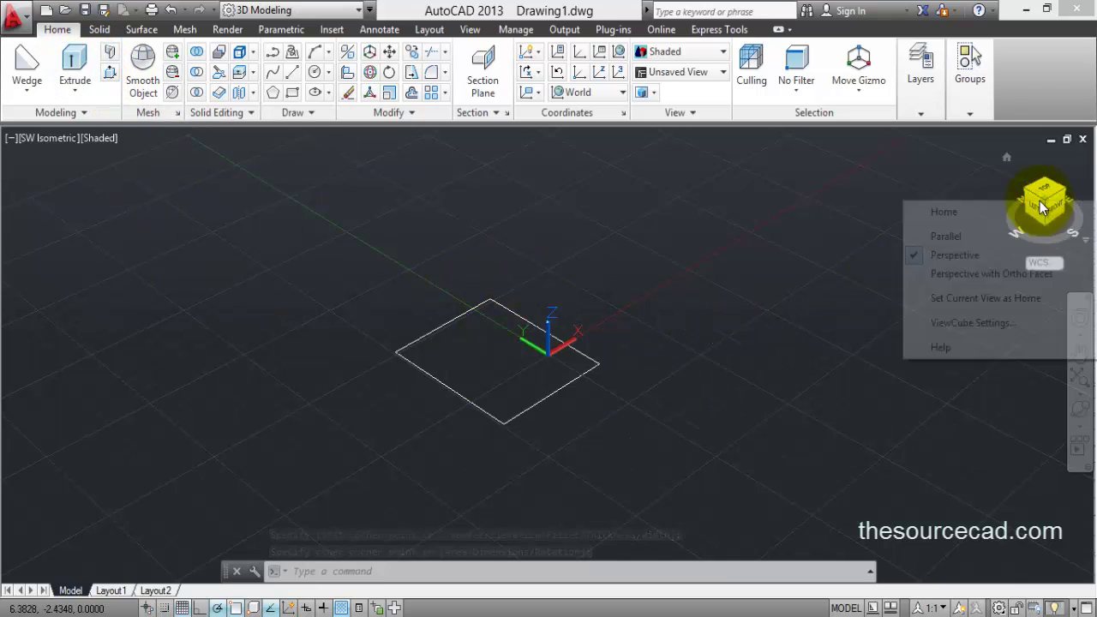
{"action": "left_click", "coordinate": [947, 237]}
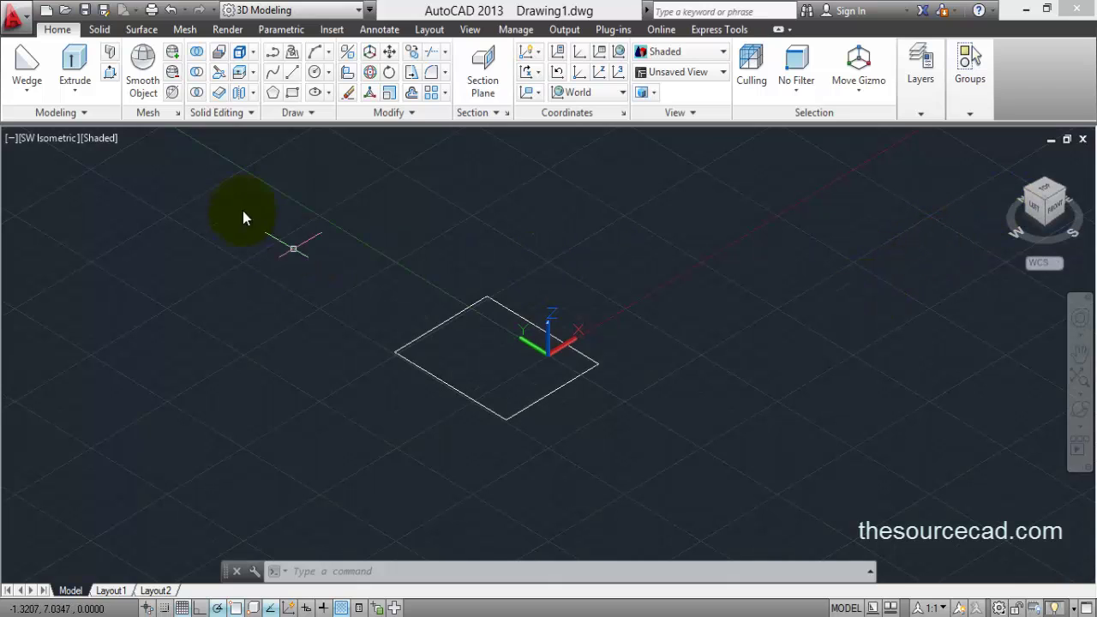
Draw a circle to the right of the rectangle and start the Extrude command
{"action": "left_click", "coordinate": [314, 72]}
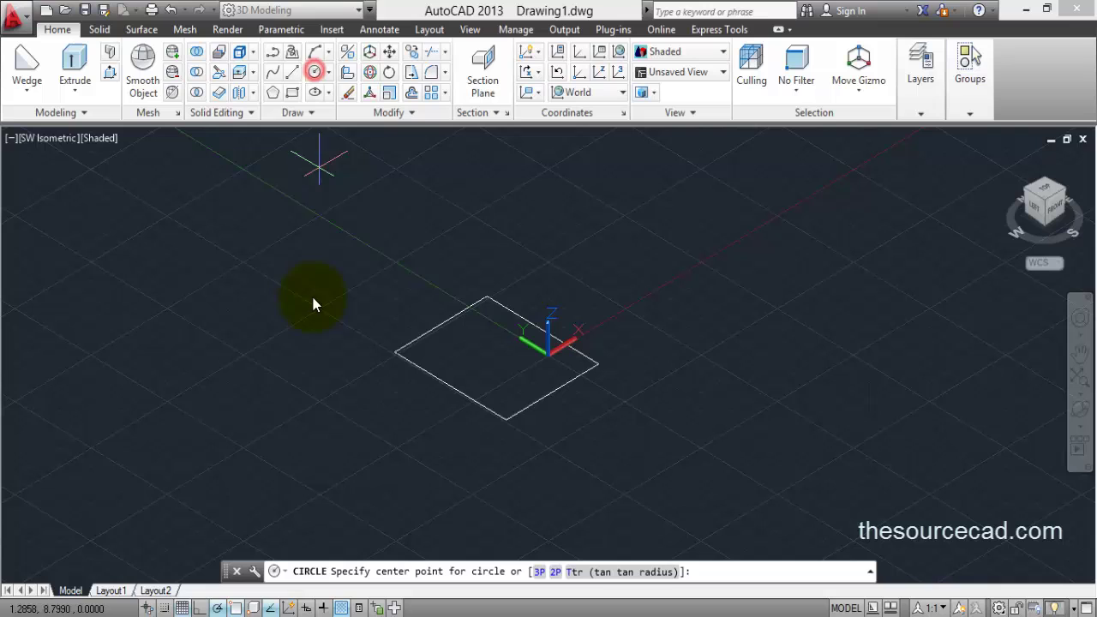
{"action": "left_click", "coordinate": [675, 265]}
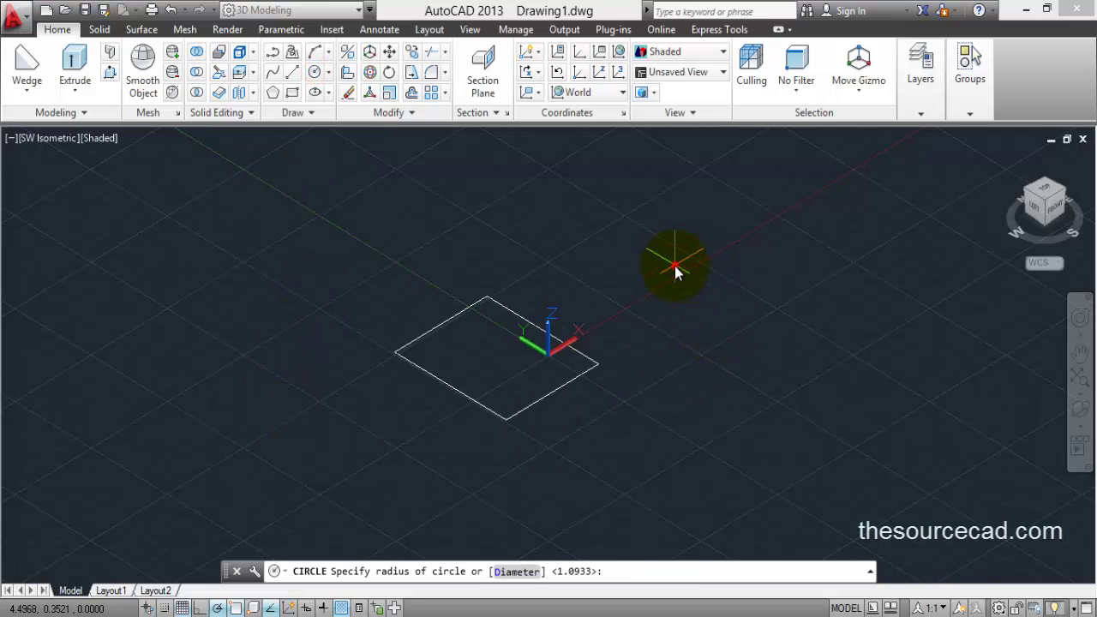
{"action": "left_click", "coordinate": [681, 308]}
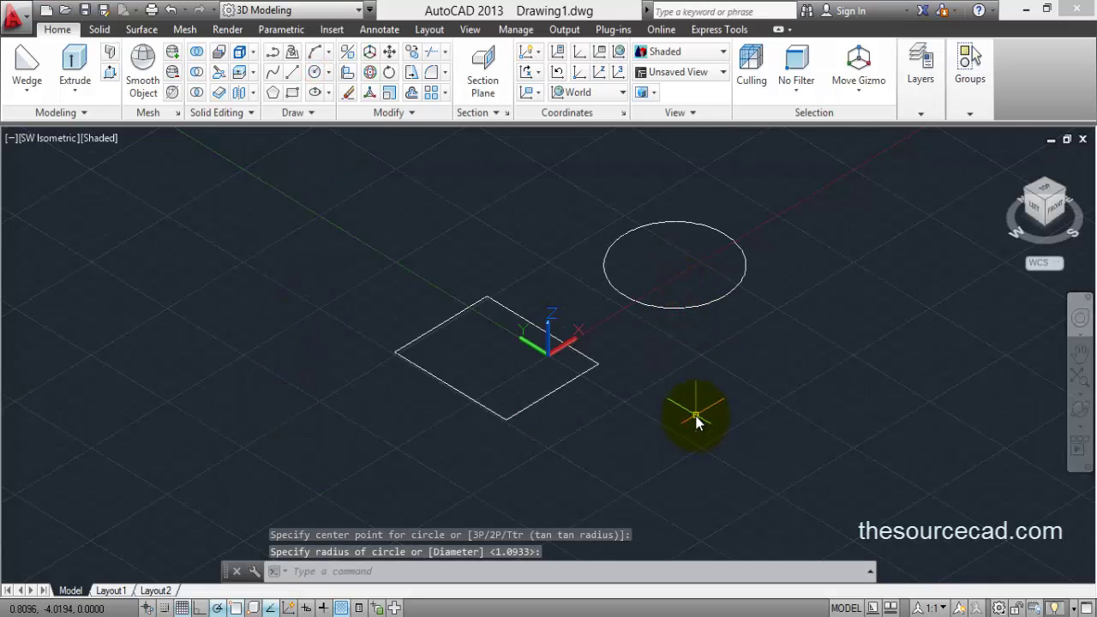
{"action": "left_click", "coordinate": [73, 77]}
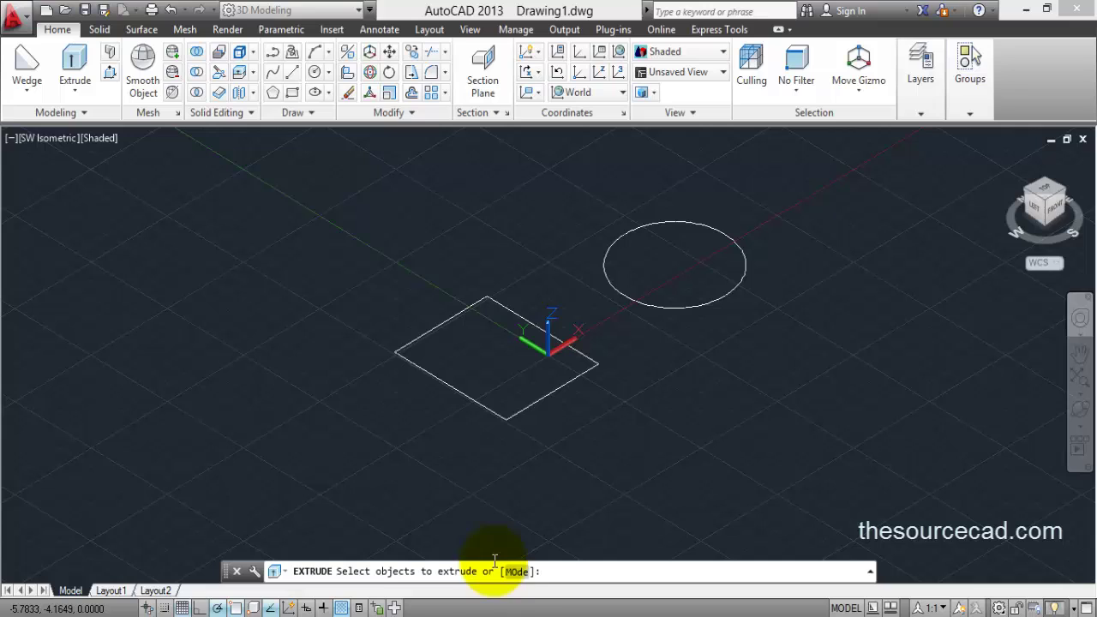
Extrude the rectangle to a height of 1, forming a solid box
{"action": "left_click", "coordinate": [455, 392]}
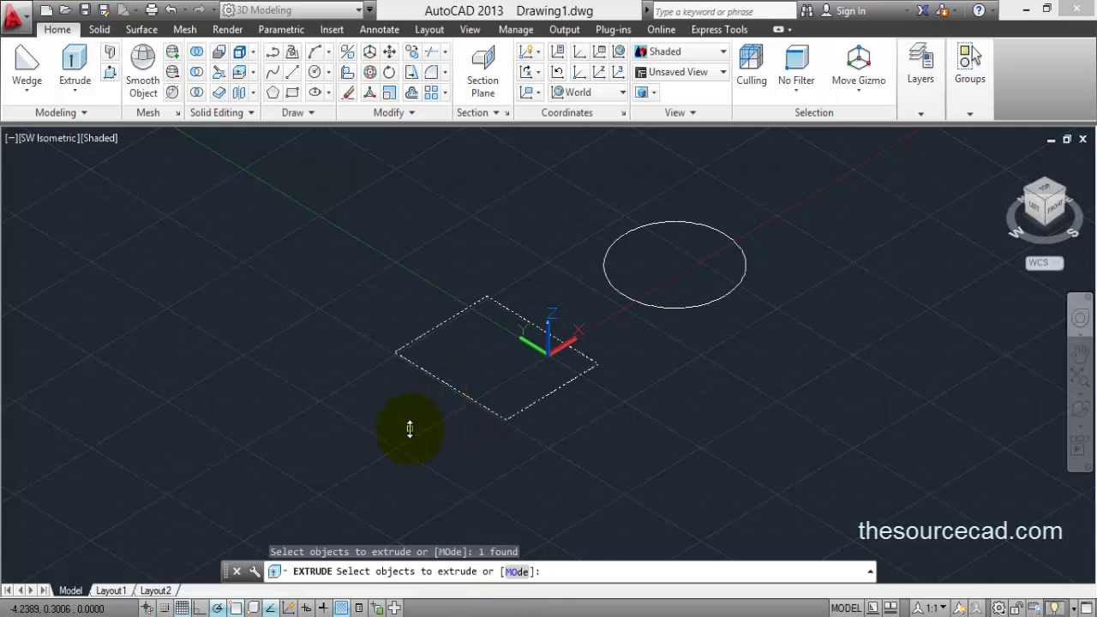
{"action": "key", "text": "Return"}
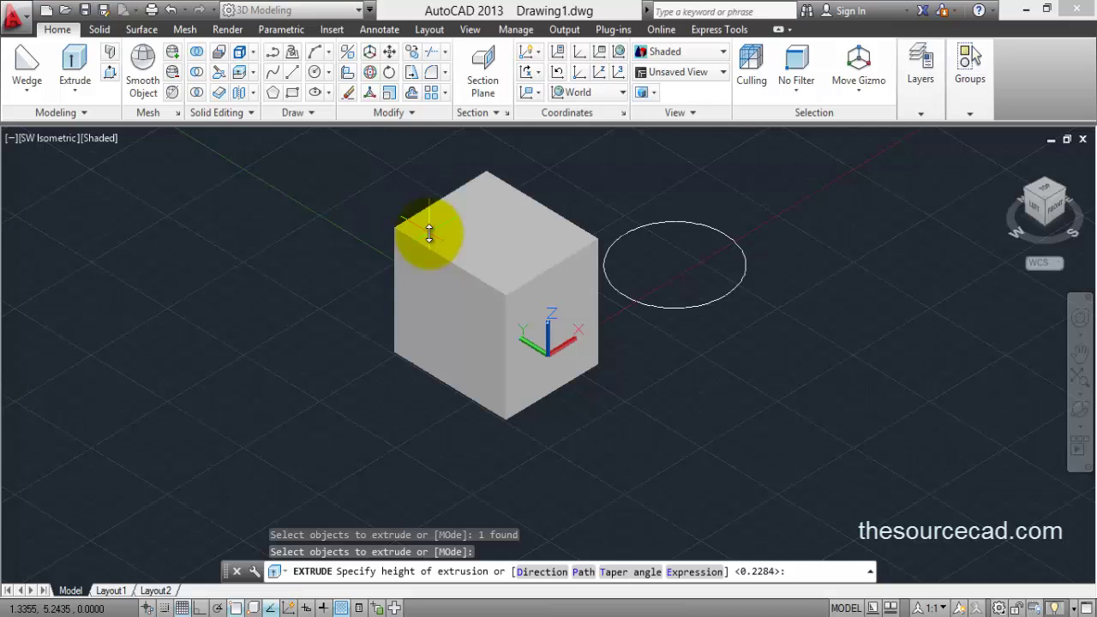
{"action": "type", "text": "1"}
{"action": "key", "text": "Return"}
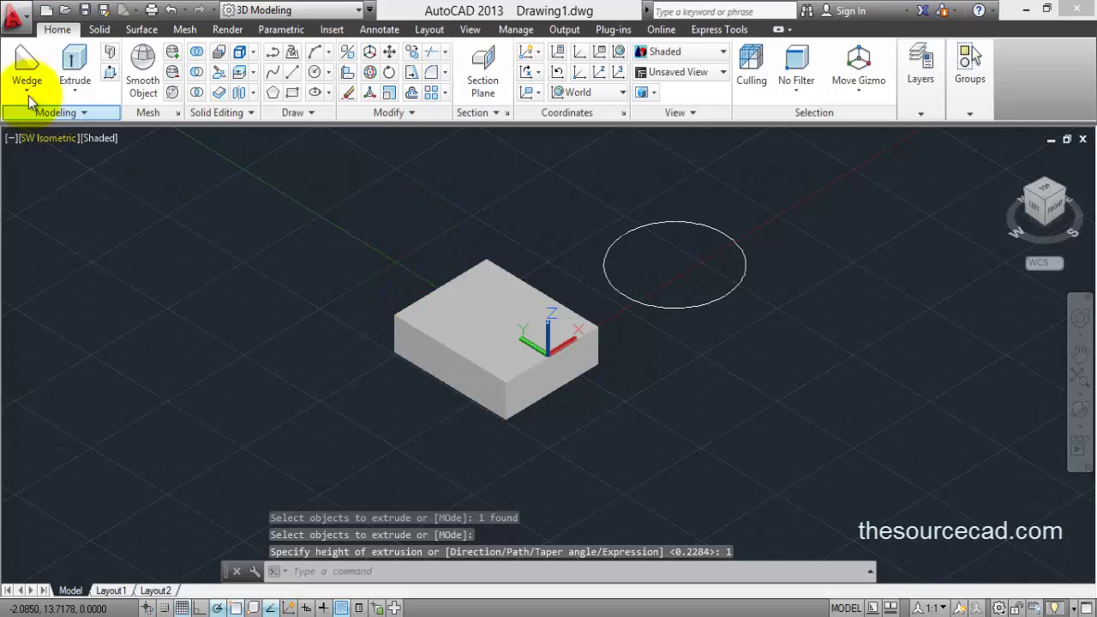
Extrude the circle 1 unit tall in Surface mode, making an open cylindrical ring
{"action": "left_click", "coordinate": [74, 68]}
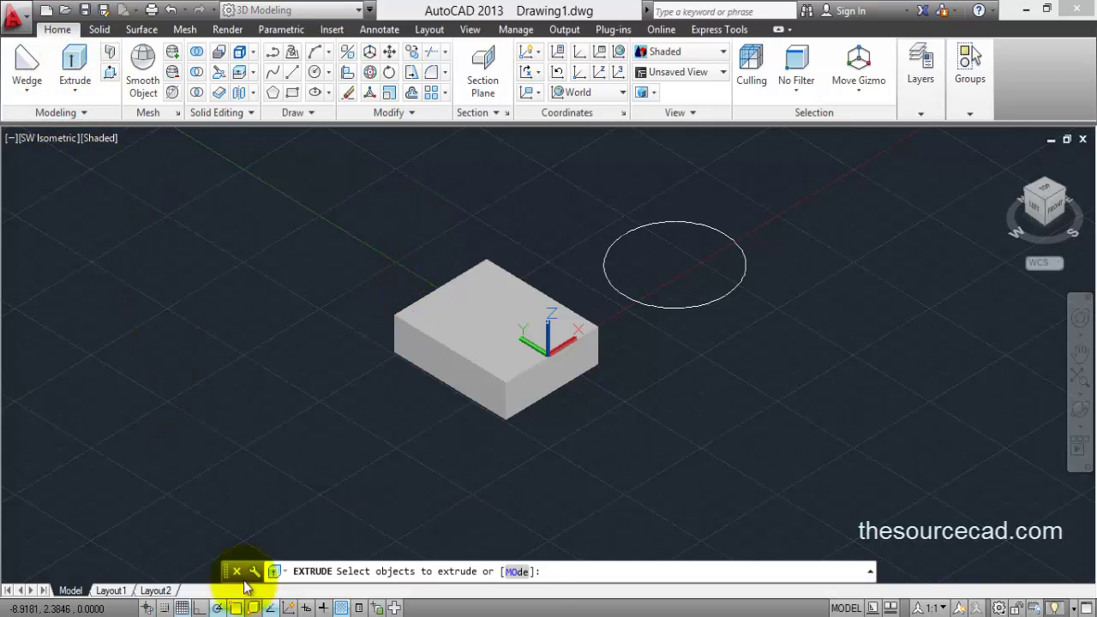
{"action": "left_click", "coordinate": [518, 573]}
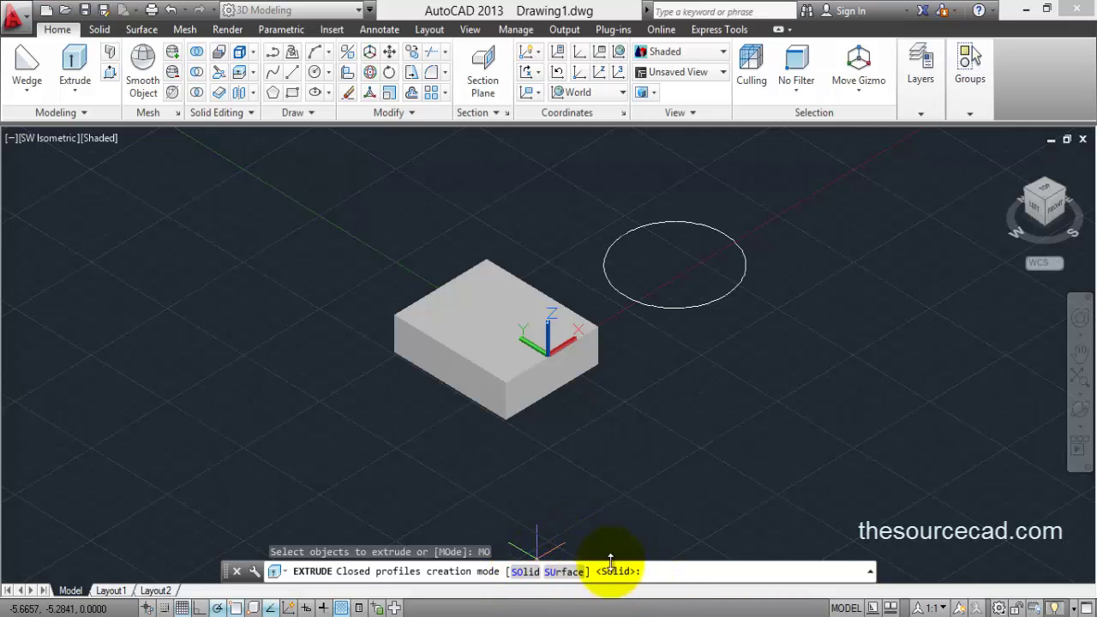
{"action": "left_click", "coordinate": [562, 572]}
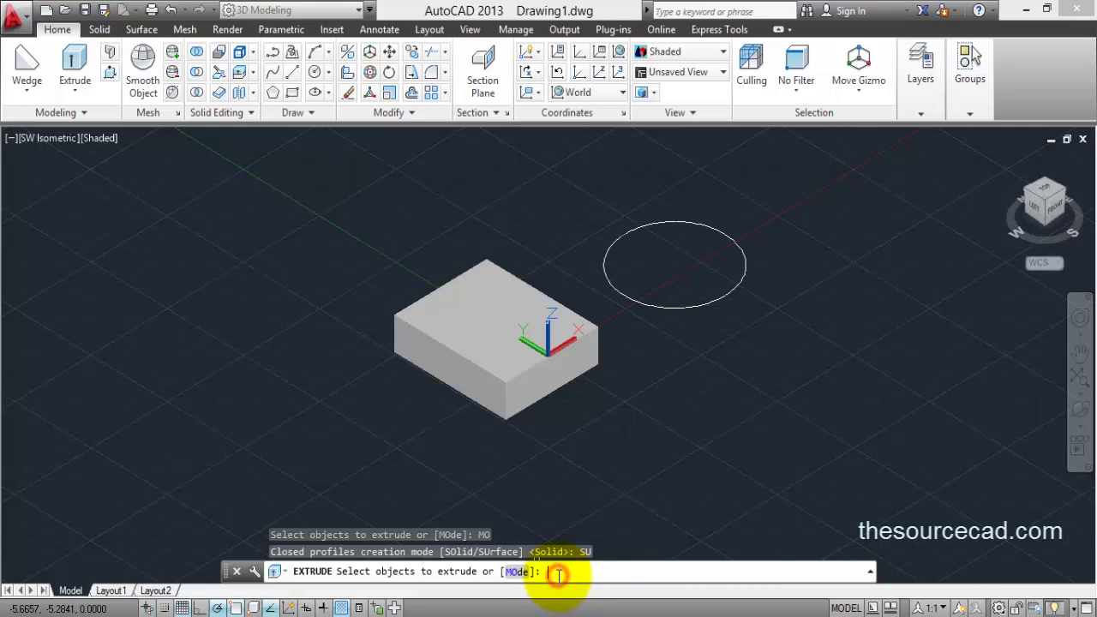
{"action": "left_click", "coordinate": [676, 305]}
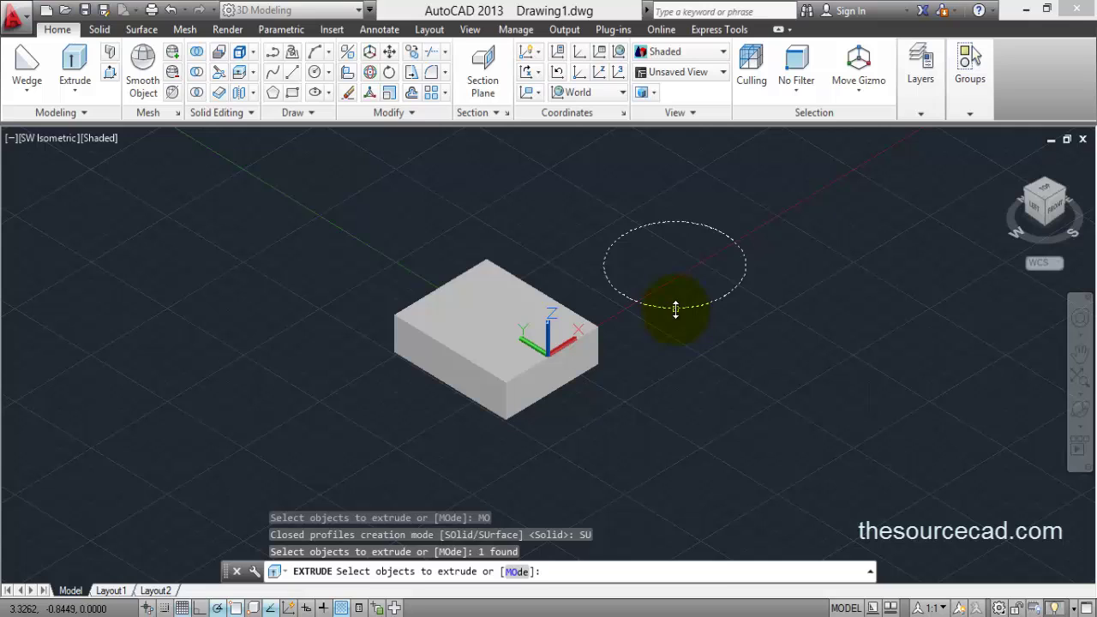
{"action": "key", "text": "Return"}
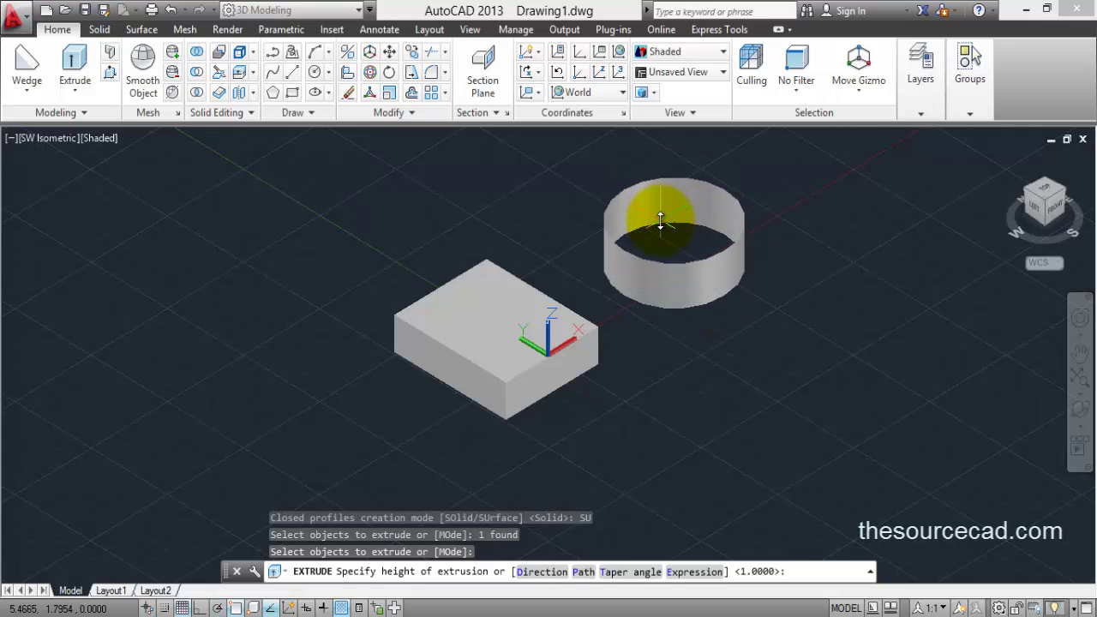
{"action": "type", "text": "1"}
{"action": "key", "text": "Return"}
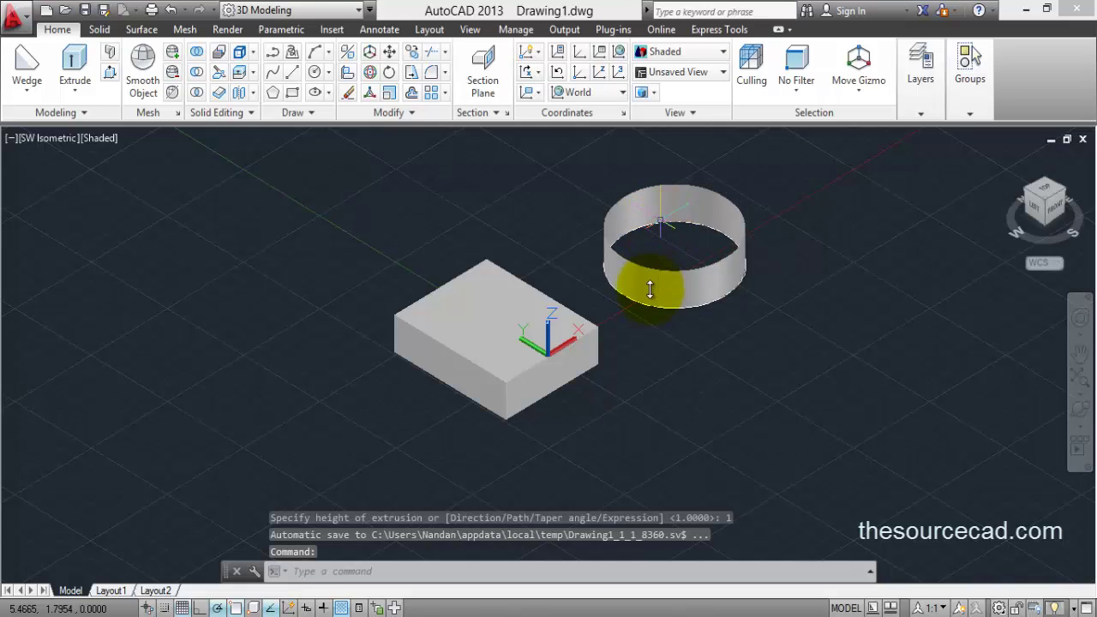
{"action": "mouse_move", "coordinate": [487, 308]}
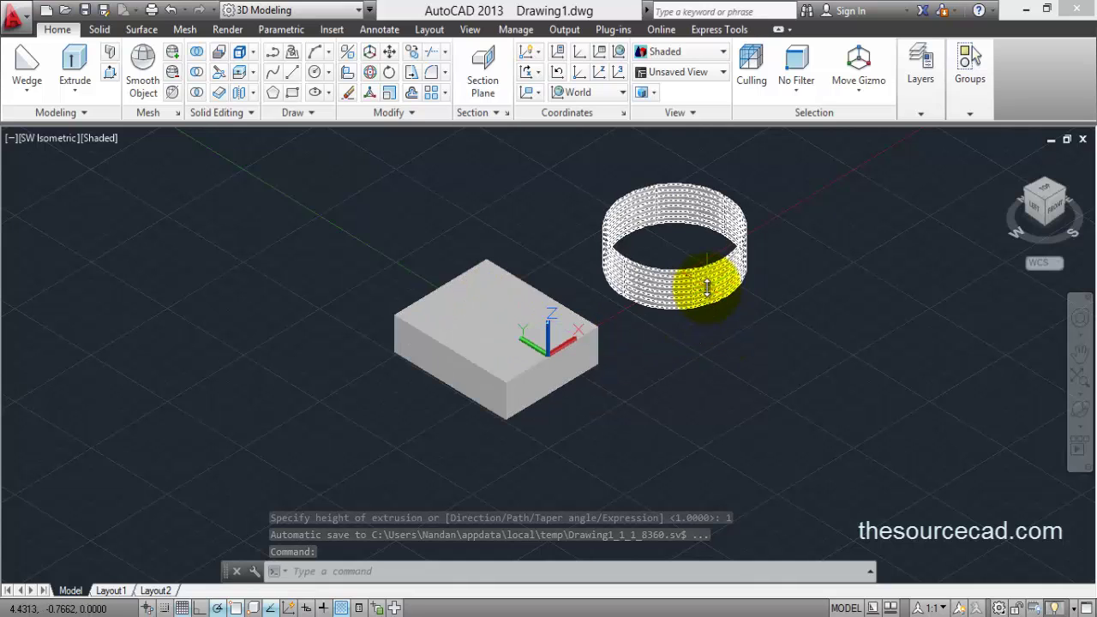
{"action": "mouse_move", "coordinate": [708, 287]}
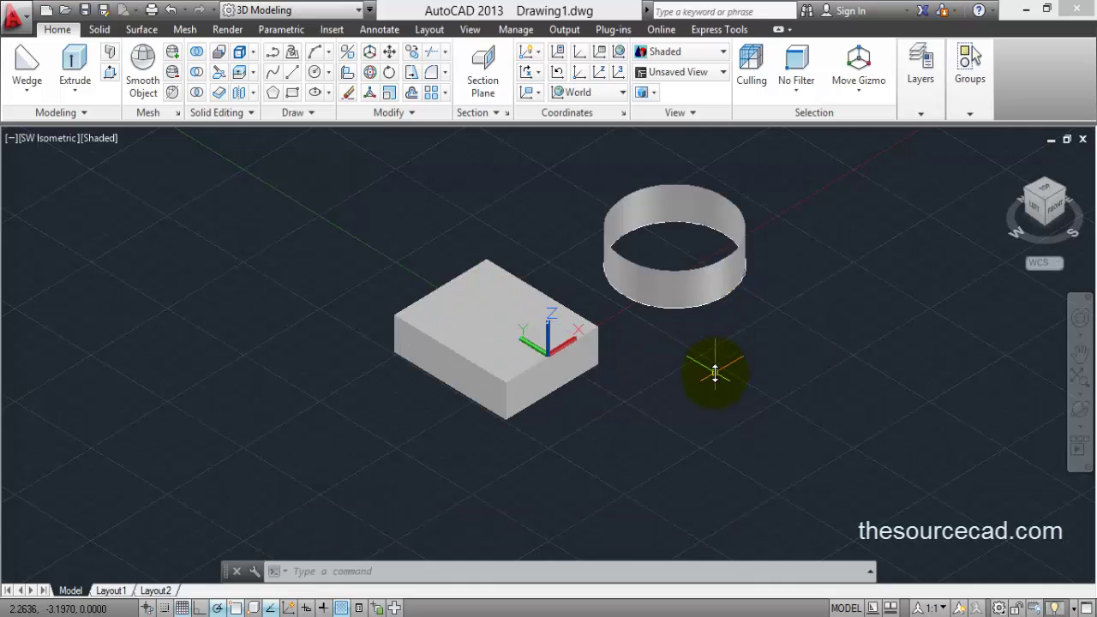
Erase the box and ring with a selection window and switch to the Top view
{"action": "left_click", "coordinate": [705, 383]}
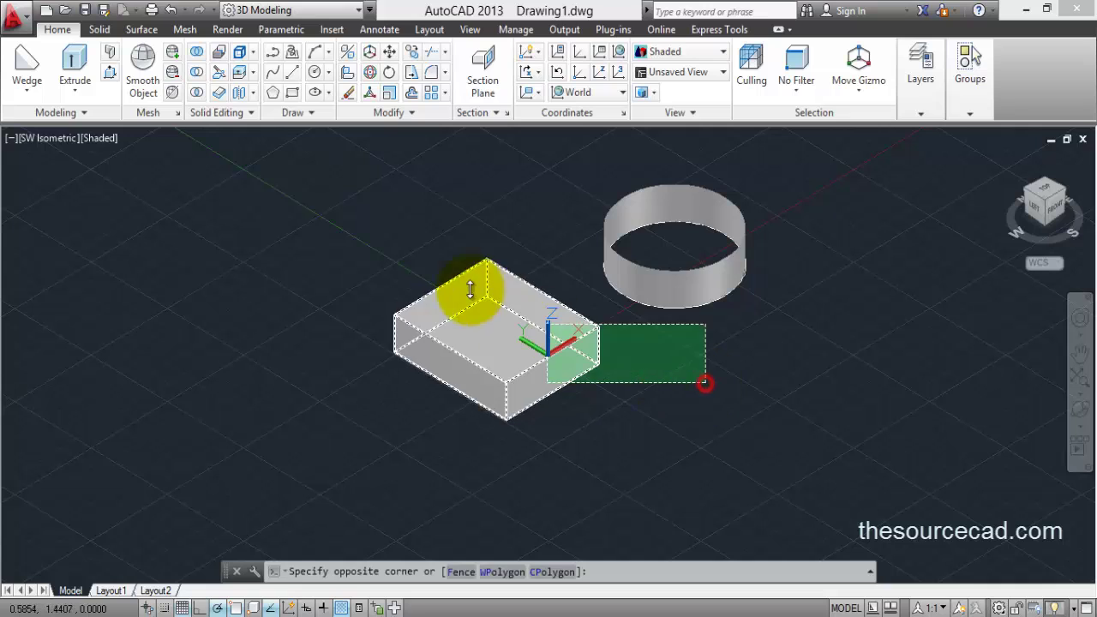
{"action": "left_click", "coordinate": [380, 228]}
{"action": "key", "text": "Delete"}
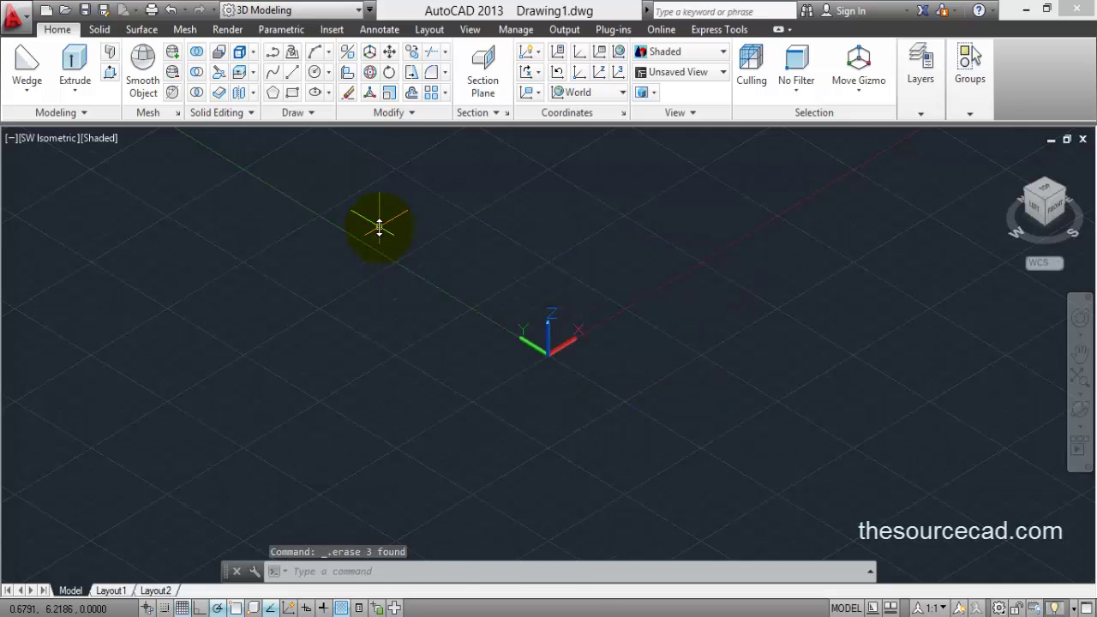
{"action": "left_click", "coordinate": [1046, 198]}
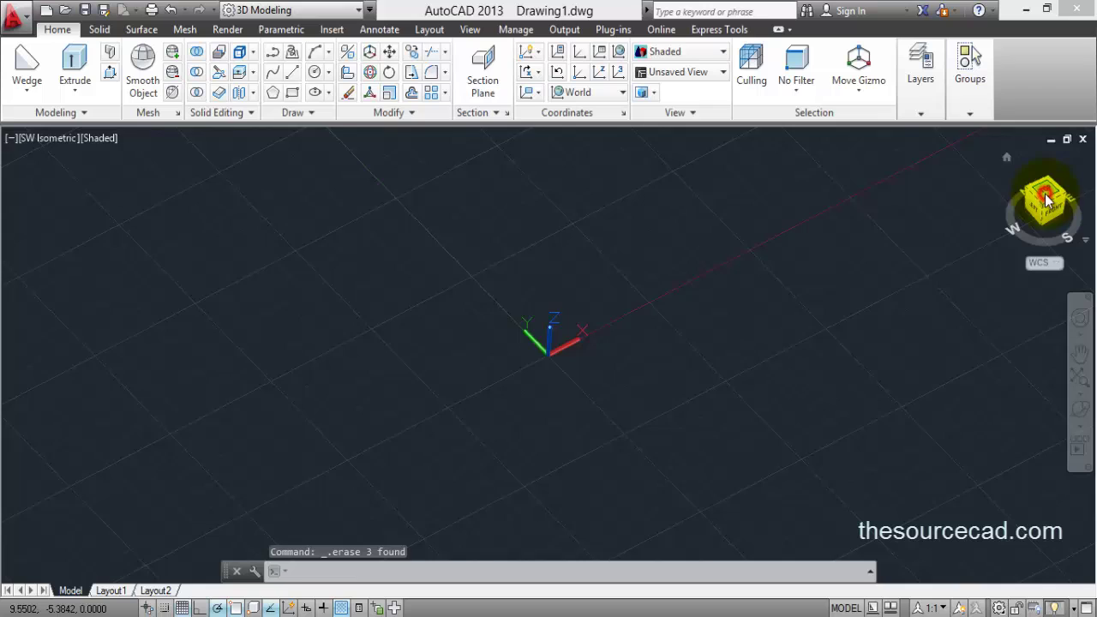
Draw a new rectangle, then view it from the Front via the ViewCube
{"action": "left_click", "coordinate": [292, 93]}
{"action": "left_click", "coordinate": [294, 395]}
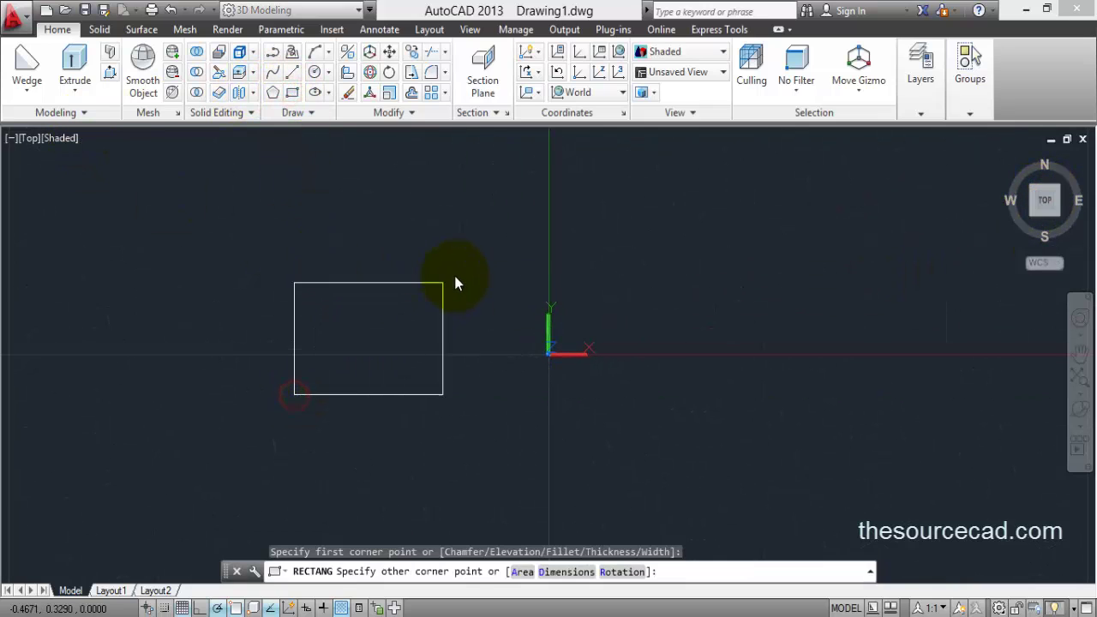
{"action": "left_click", "coordinate": [475, 262]}
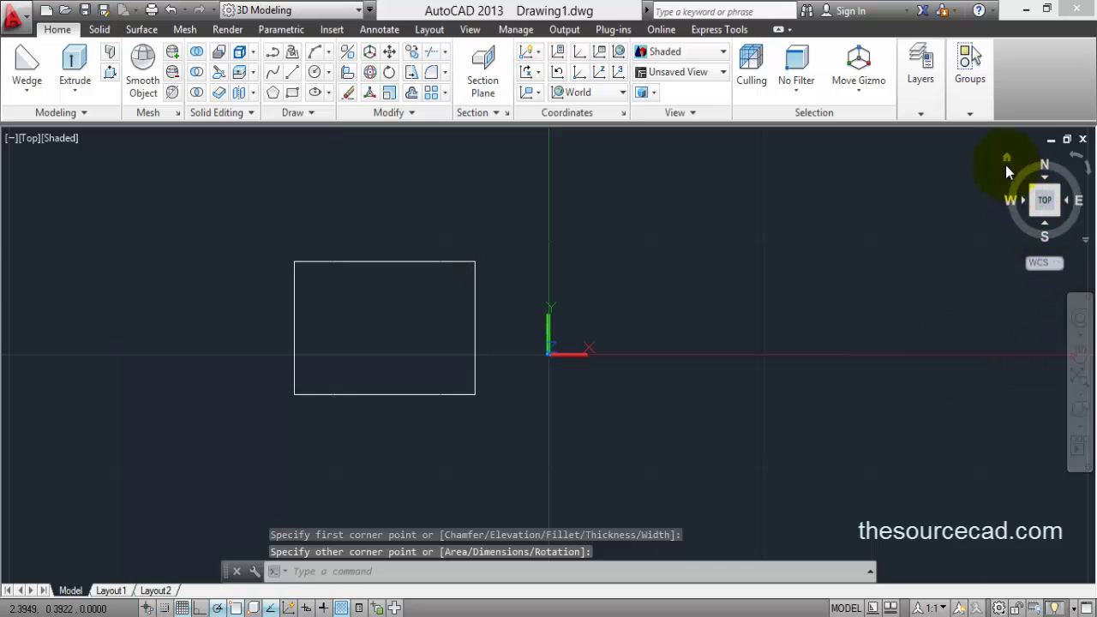
{"action": "left_click", "coordinate": [1008, 159]}
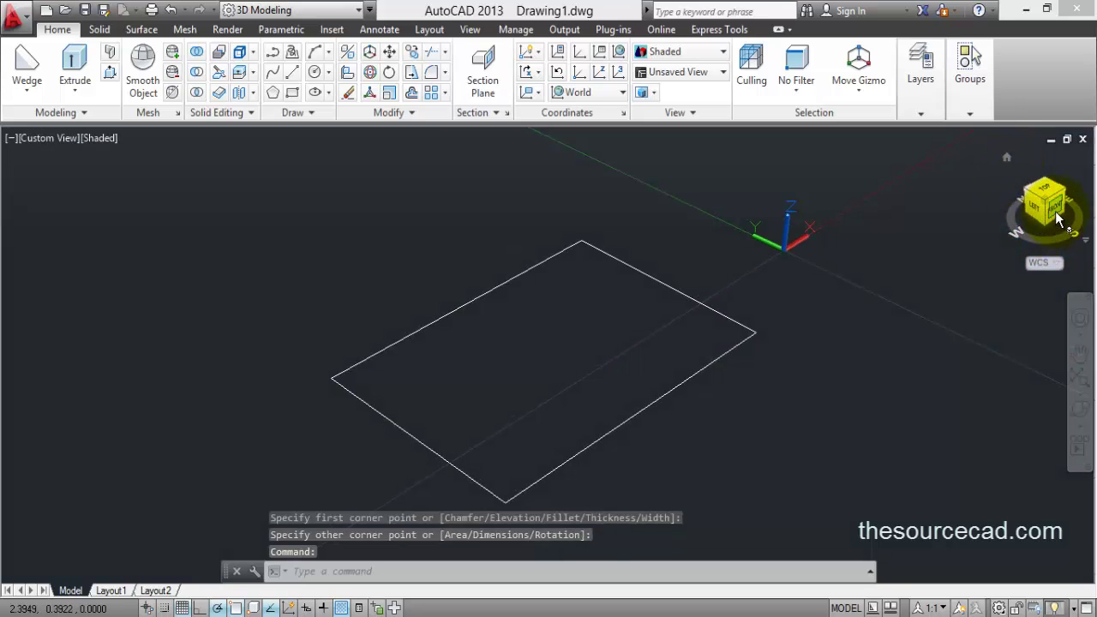
{"action": "left_click", "coordinate": [1051, 213]}
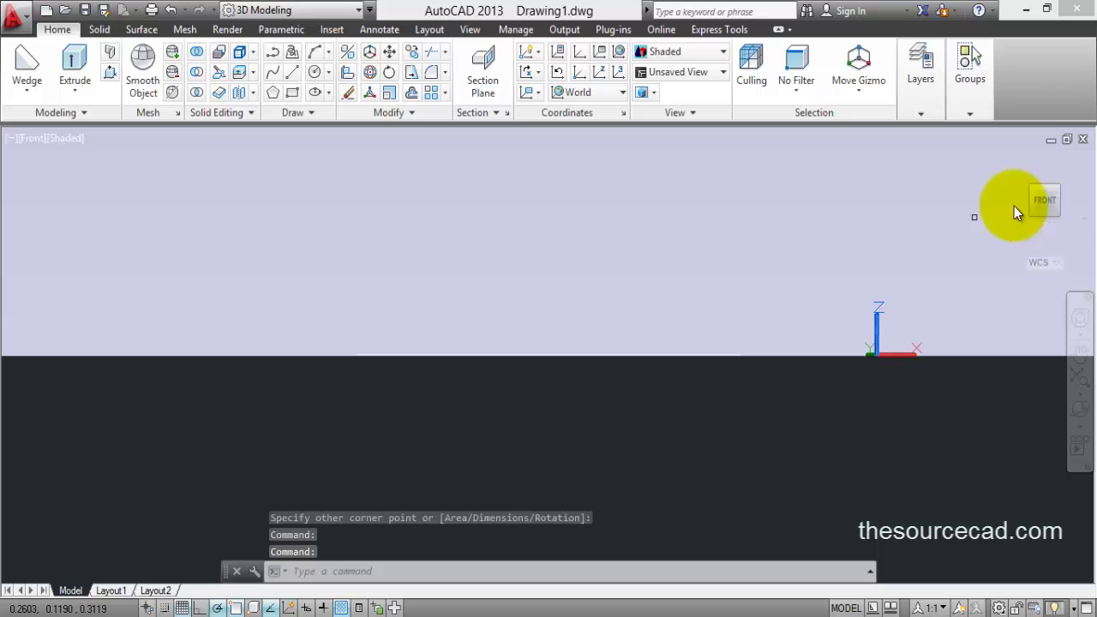
{"action": "right_click", "coordinate": [1045, 204]}
Set parallel projection and align the UCS with the current front view
{"action": "left_click", "coordinate": [947, 238]}
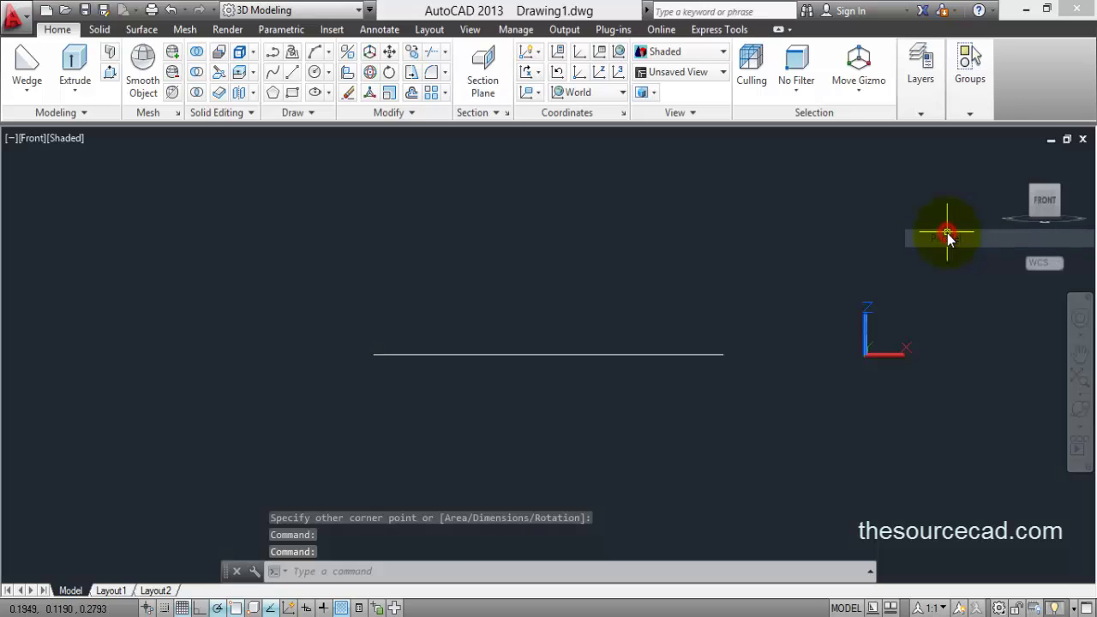
{"action": "left_click", "coordinate": [532, 94]}
{"action": "left_click", "coordinate": [521, 171]}
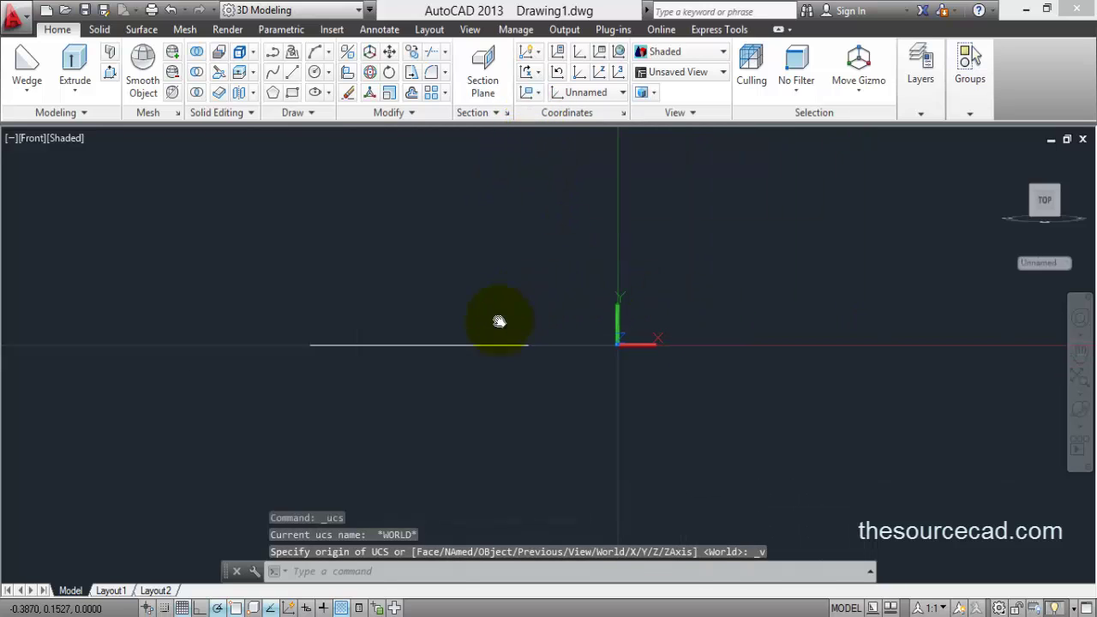
Draw a slanted line rising from the rectangle's edge, then return to the Home view
{"action": "left_click", "coordinate": [292, 72]}
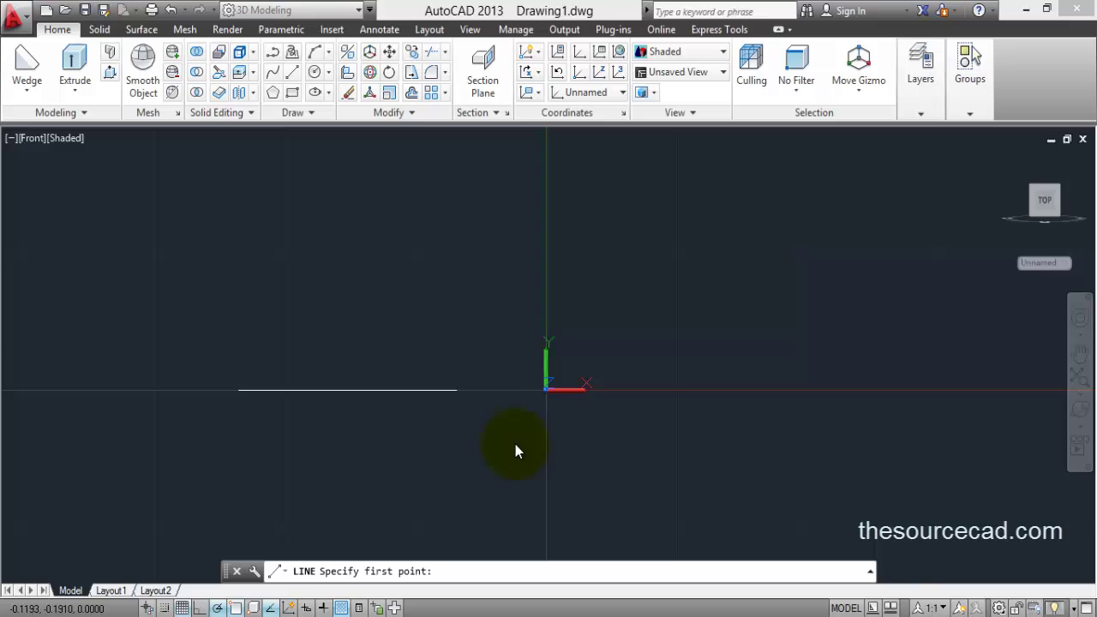
{"action": "left_click", "coordinate": [457, 390]}
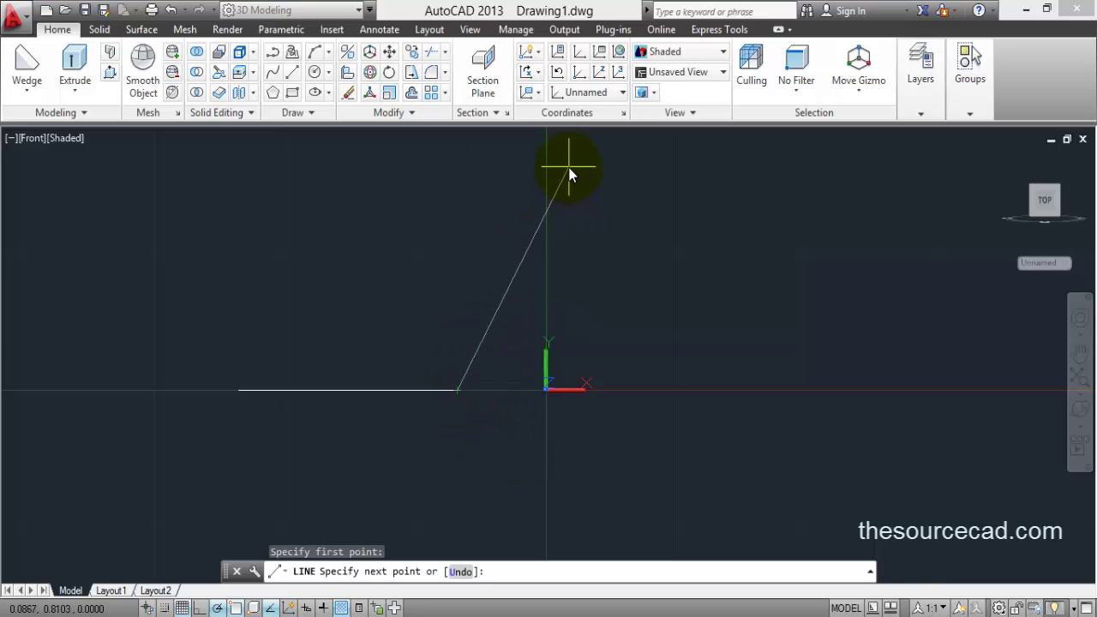
{"action": "left_click", "coordinate": [628, 164]}
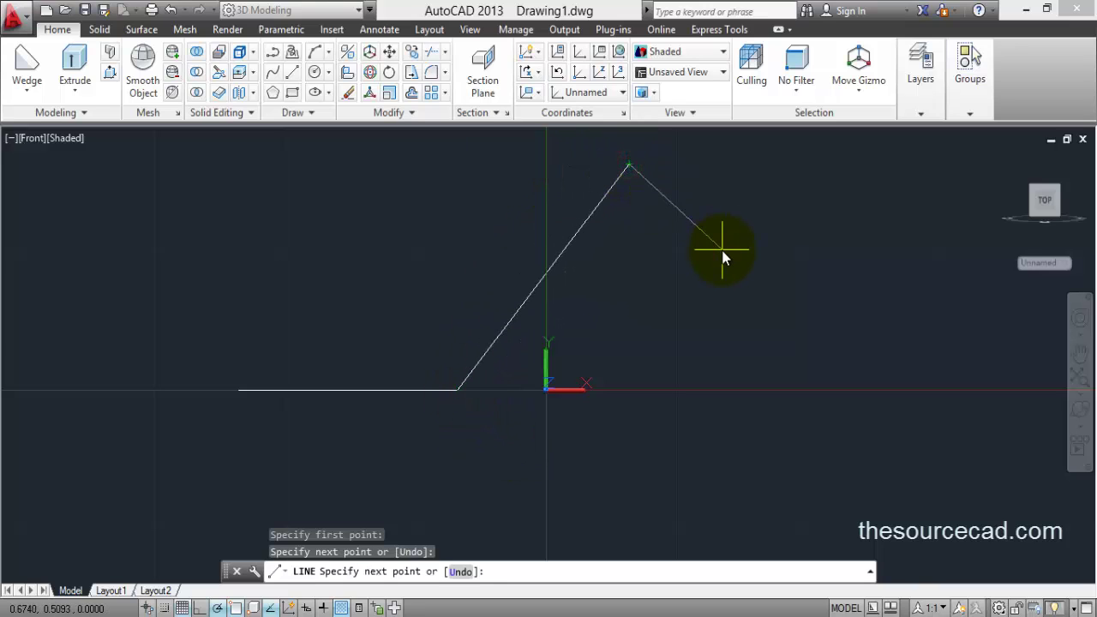
{"action": "key", "text": "Return"}
{"action": "left_click", "coordinate": [1007, 160]}
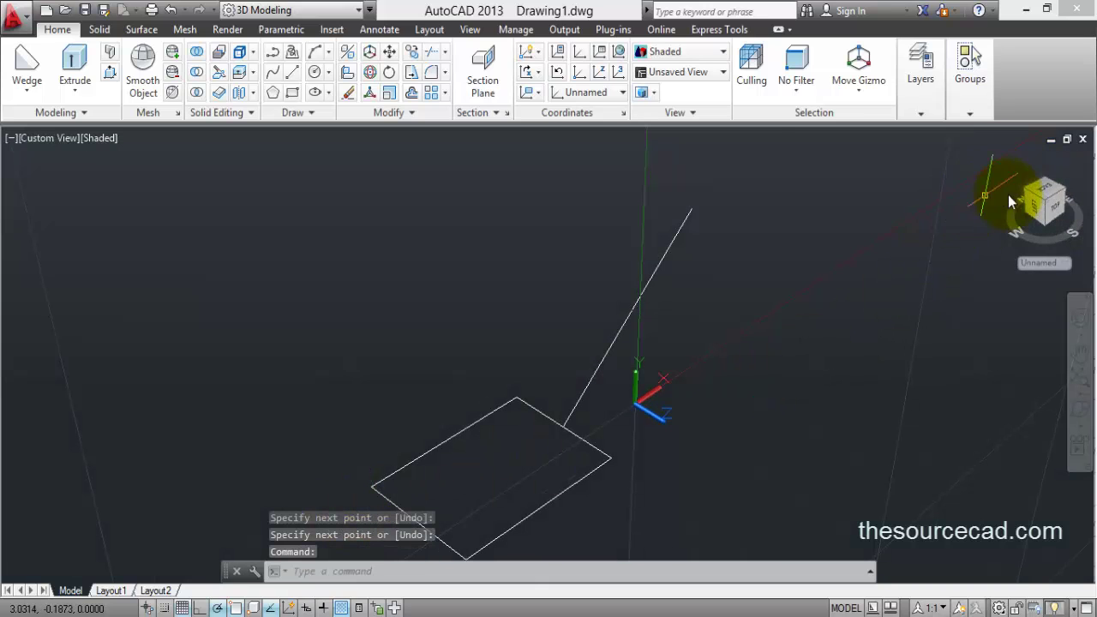
Reset the UCS to World, switch to parallel projection and pan the view upward
{"action": "left_click", "coordinate": [623, 52]}
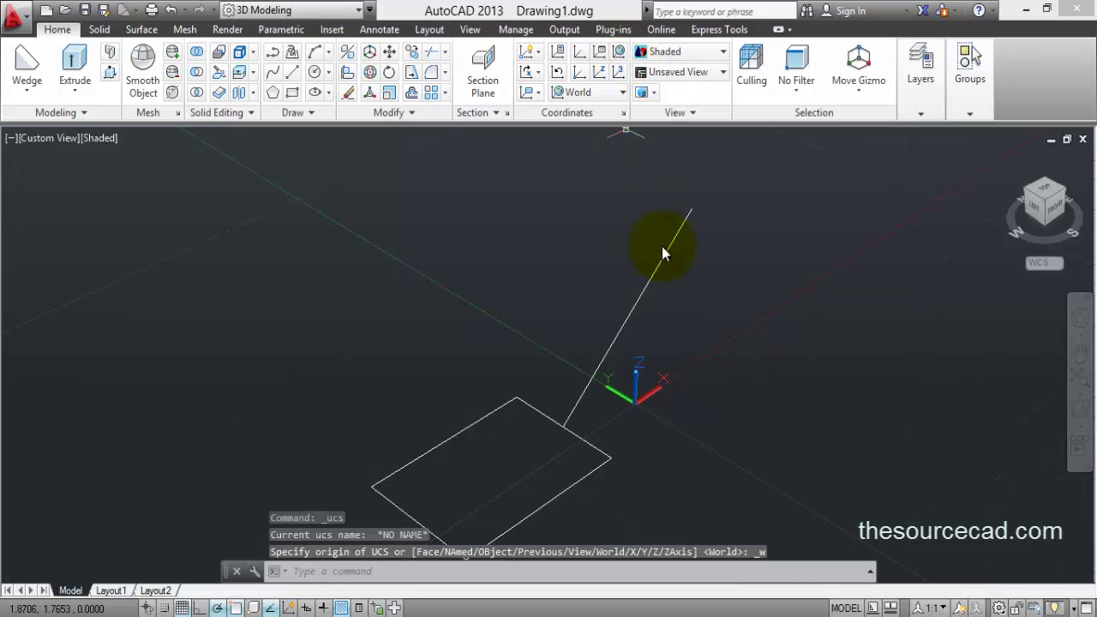
{"action": "right_click", "coordinate": [1044, 208]}
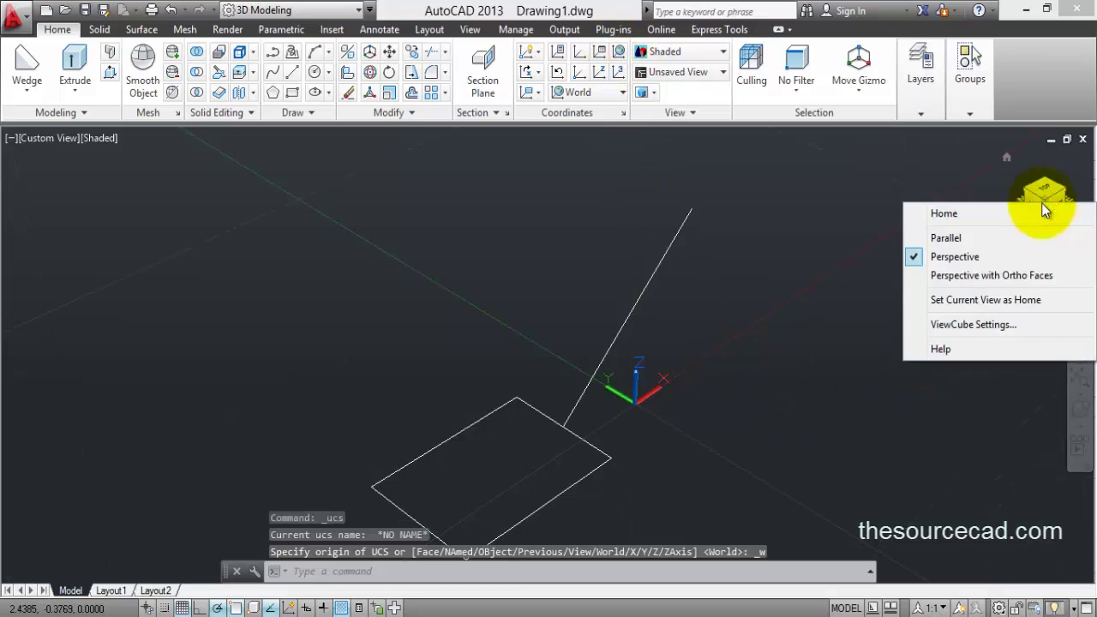
{"action": "left_click", "coordinate": [975, 237]}
{"action": "middle_click_drag", "start_coordinate": [563, 422], "coordinate": [562, 377]}
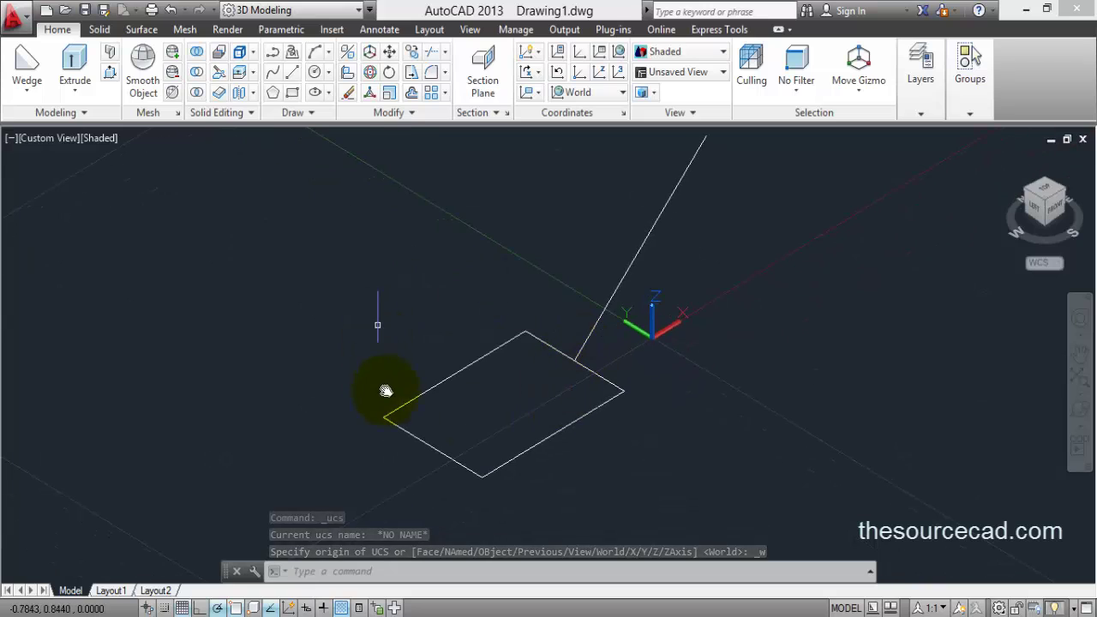
{"action": "left_click", "coordinate": [86, 60]}
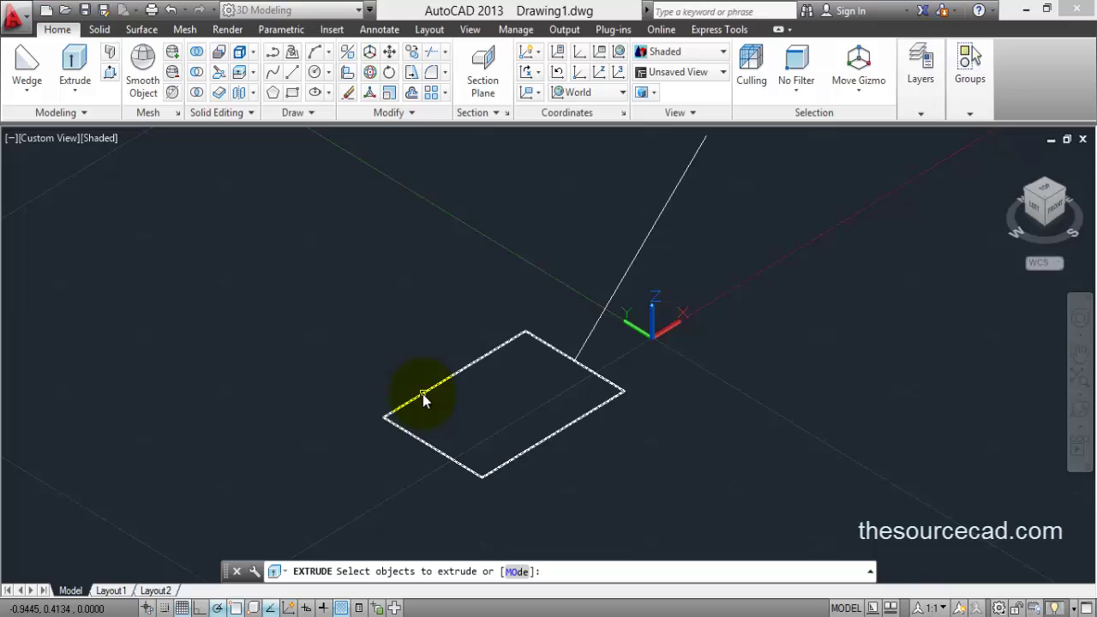
{"action": "key", "text": "Escape"}
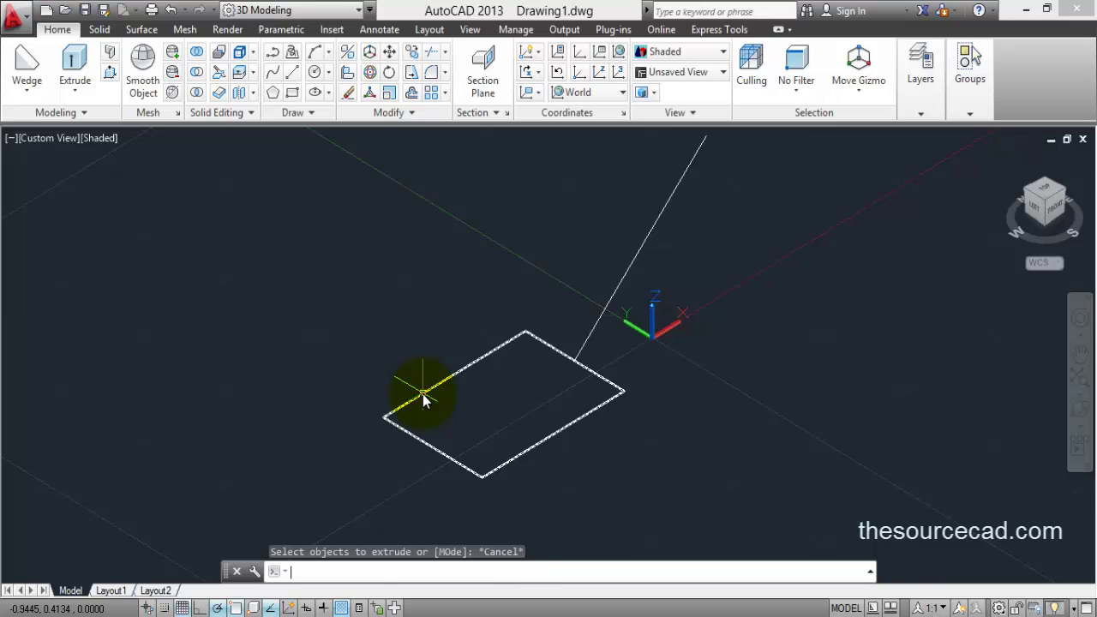
Draw a closed four-line quadrilateral to the left of the rectangle
{"action": "left_click", "coordinate": [292, 72]}
{"action": "left_click", "coordinate": [148, 383]}
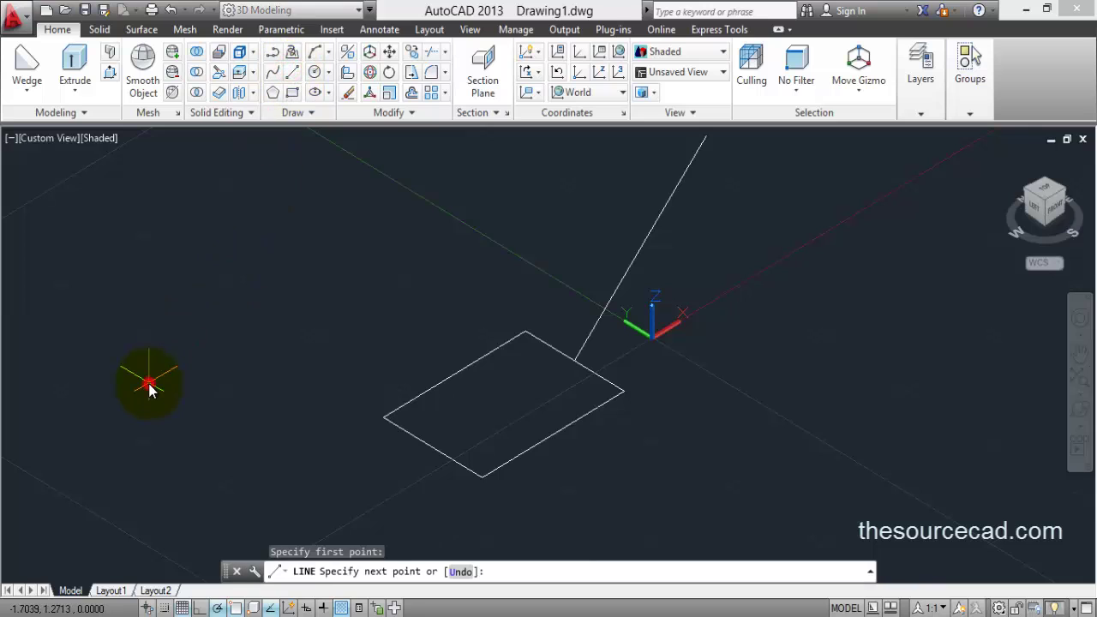
{"action": "left_click", "coordinate": [261, 306]}
{"action": "left_click", "coordinate": [318, 340]}
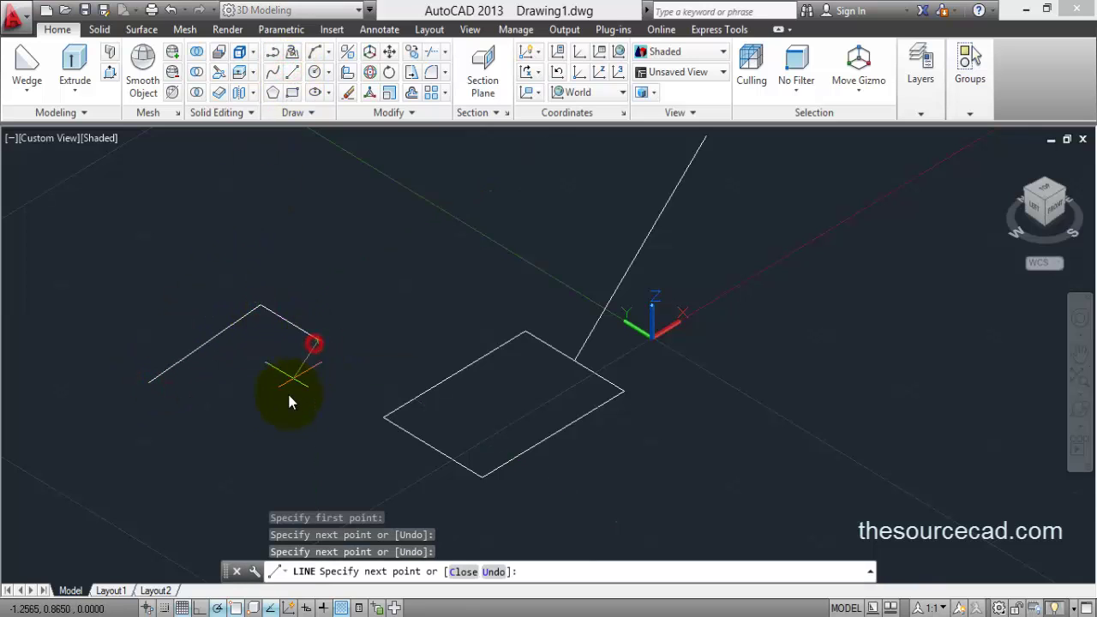
{"action": "left_click", "coordinate": [280, 433]}
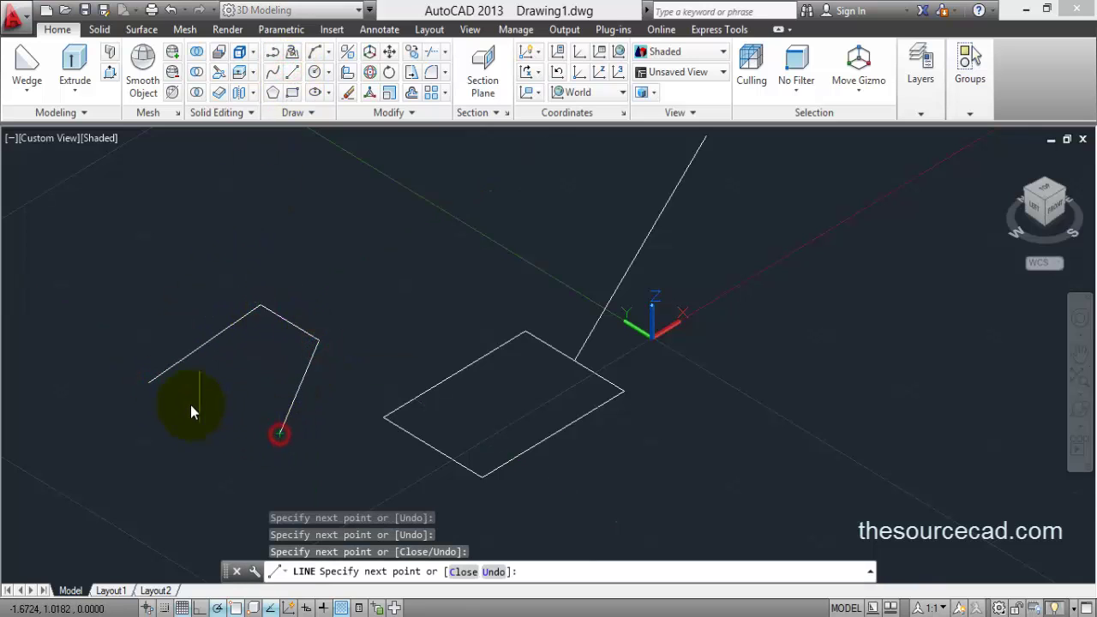
{"action": "left_click", "coordinate": [149, 385]}
{"action": "key", "text": "Return"}
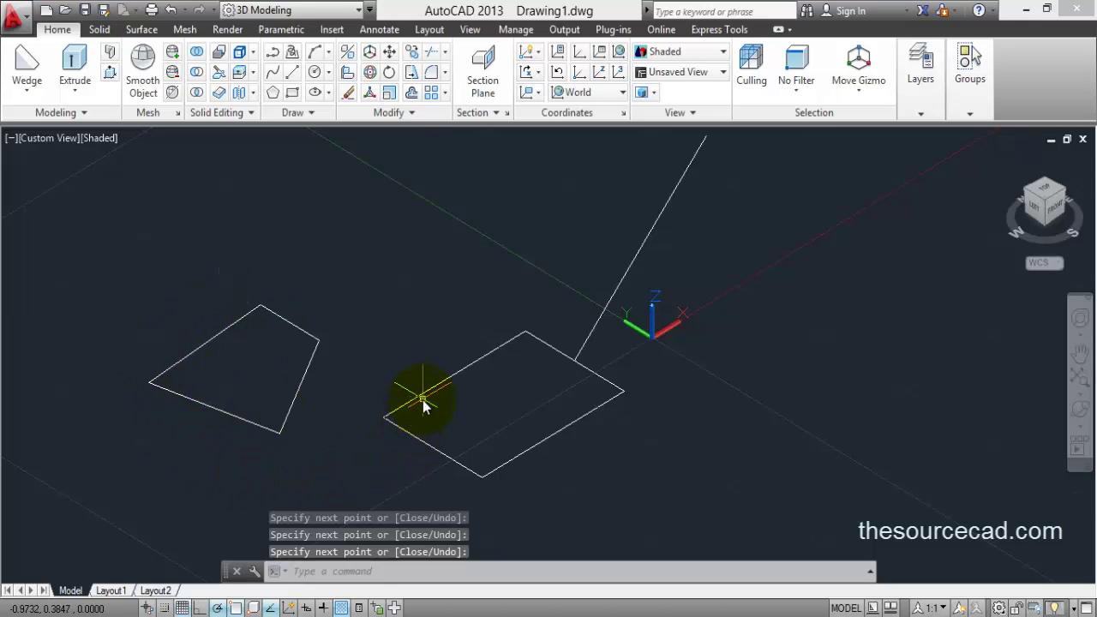
Extrude the quadrilateral's four edges into open walls, then delete the walls
{"action": "left_click", "coordinate": [77, 62]}
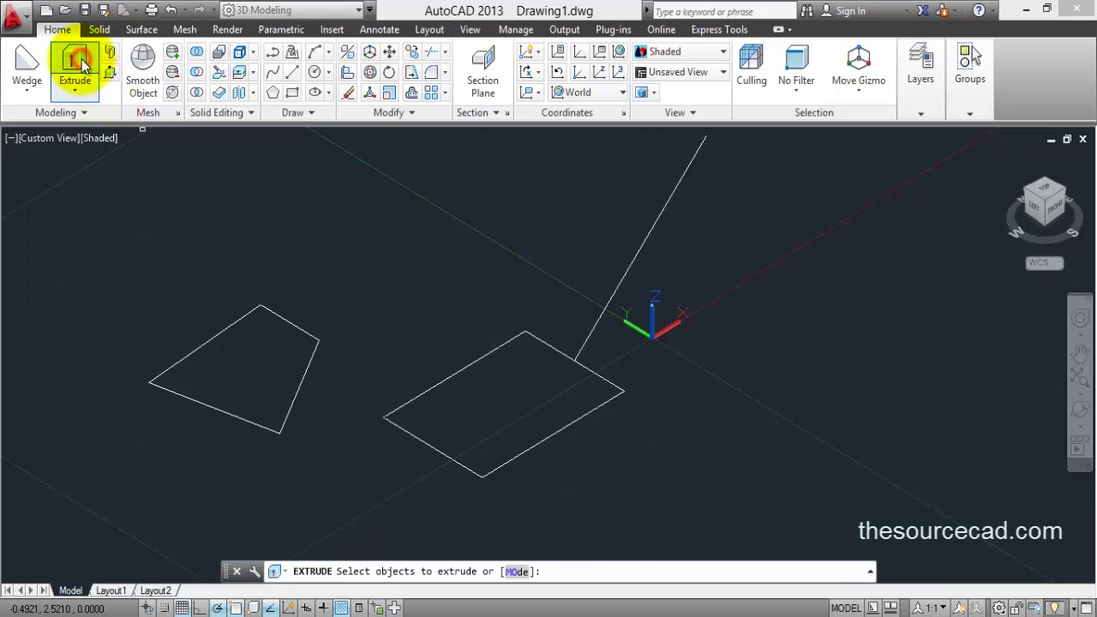
{"action": "left_click", "coordinate": [196, 348]}
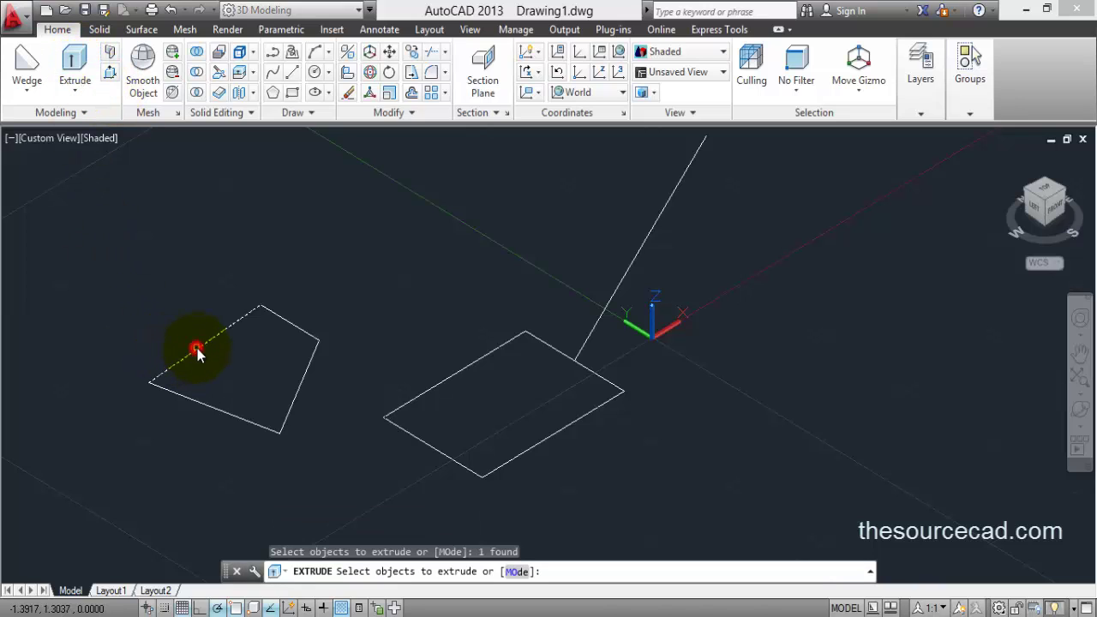
{"action": "left_click", "coordinate": [276, 316]}
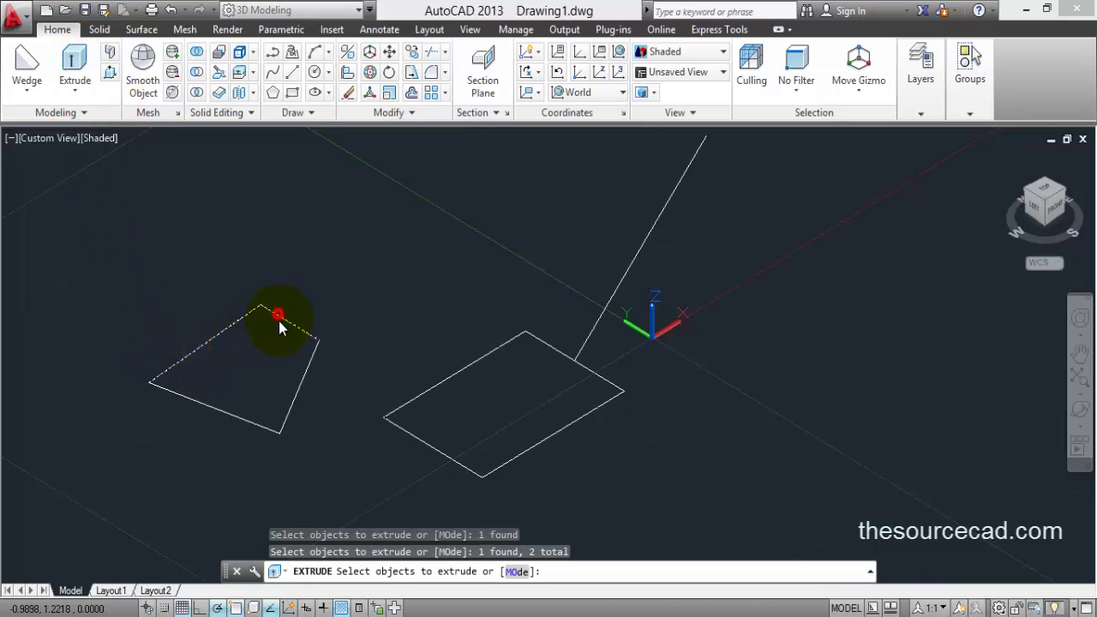
{"action": "left_click", "coordinate": [300, 386]}
{"action": "left_click", "coordinate": [261, 427]}
{"action": "key", "text": "Return"}
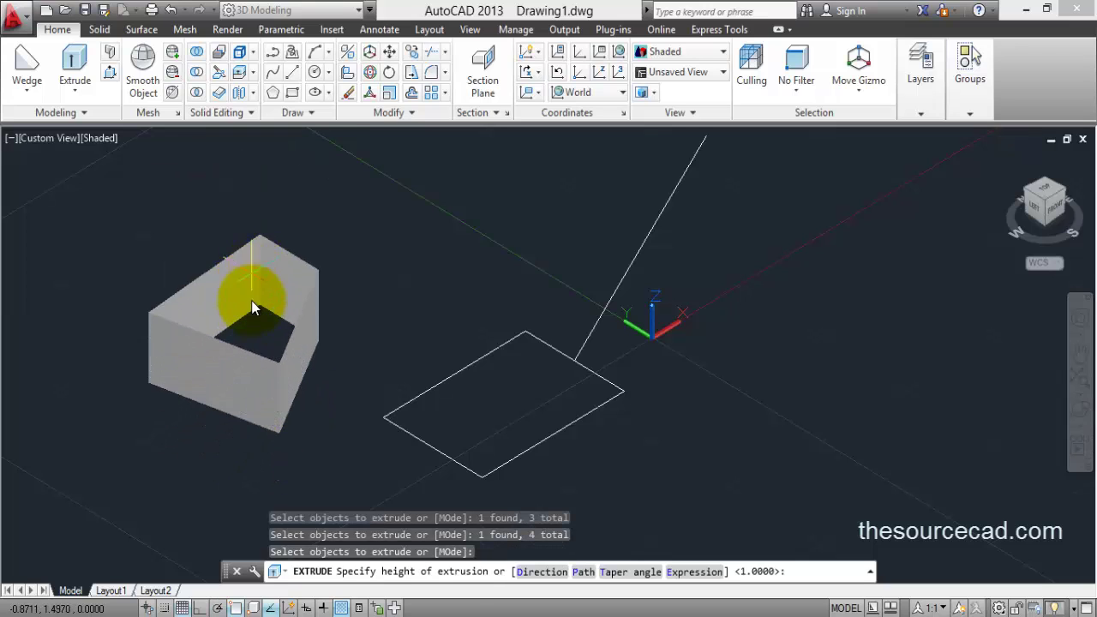
{"action": "left_click", "coordinate": [249, 299]}
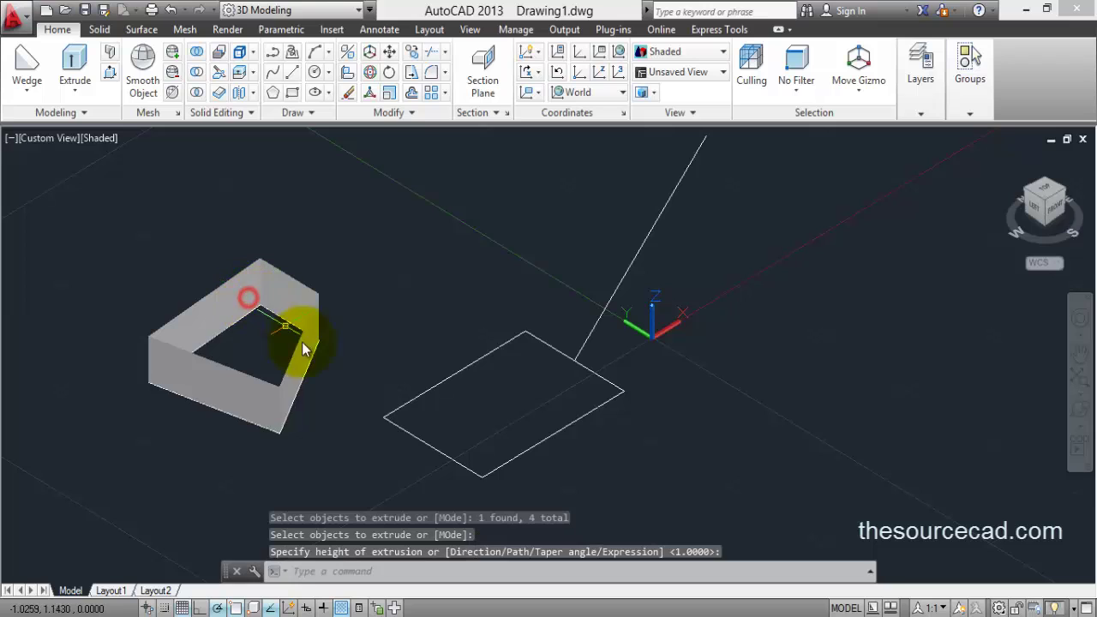
{"action": "left_click", "coordinate": [319, 426]}
{"action": "left_click", "coordinate": [169, 263]}
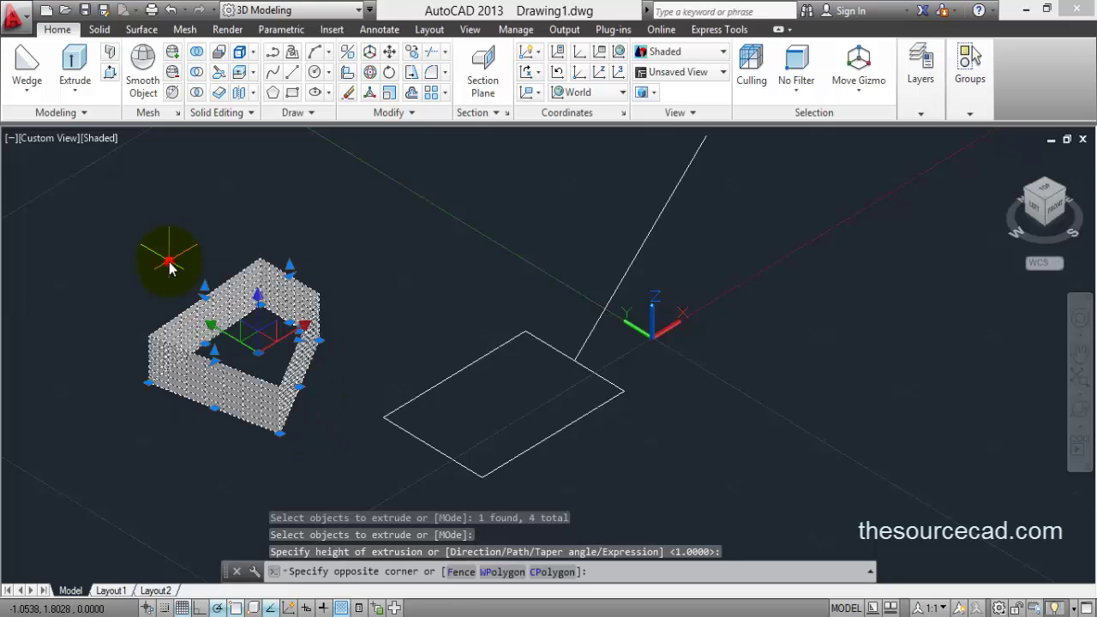
{"action": "key", "text": "Delete"}
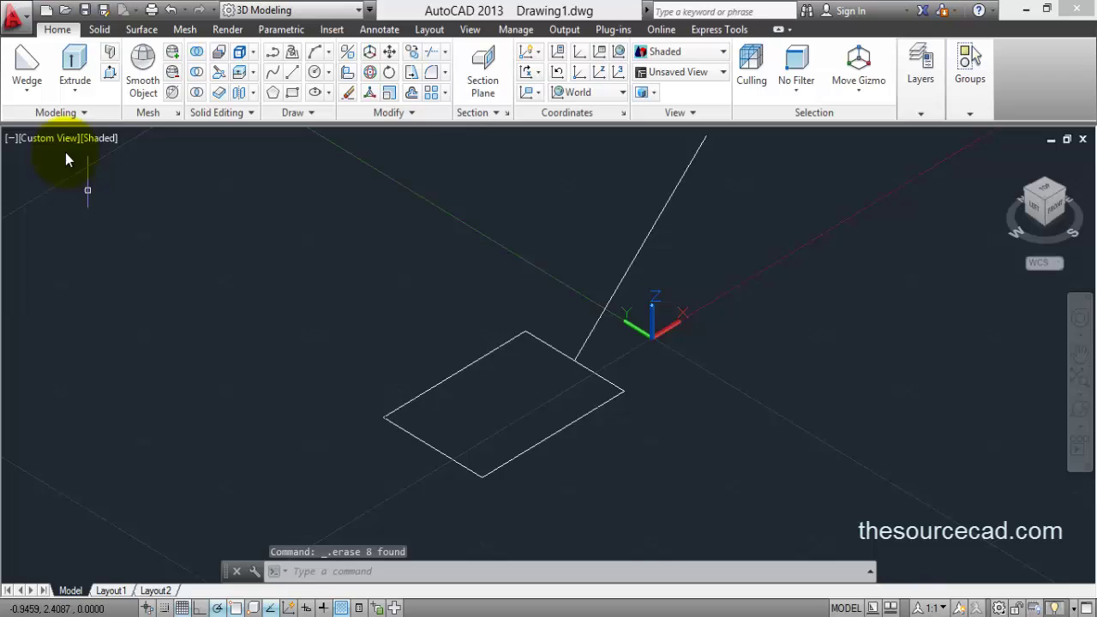
Begin a Solid-mode extrusion of the rectangle using the Direction option
{"action": "left_click", "coordinate": [84, 63]}
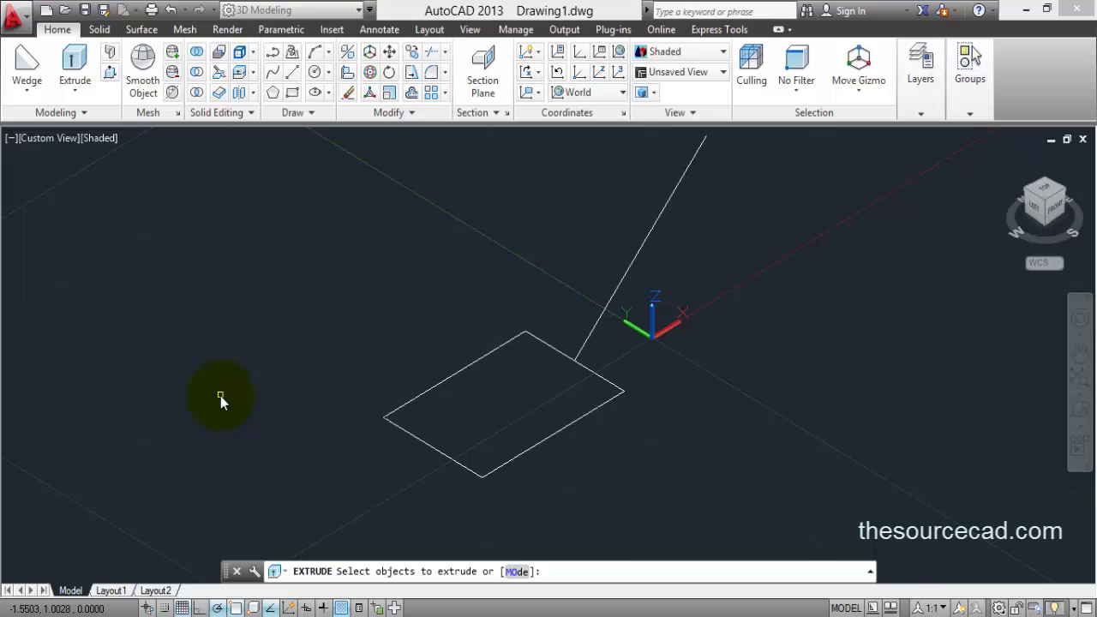
{"action": "left_click", "coordinate": [517, 571]}
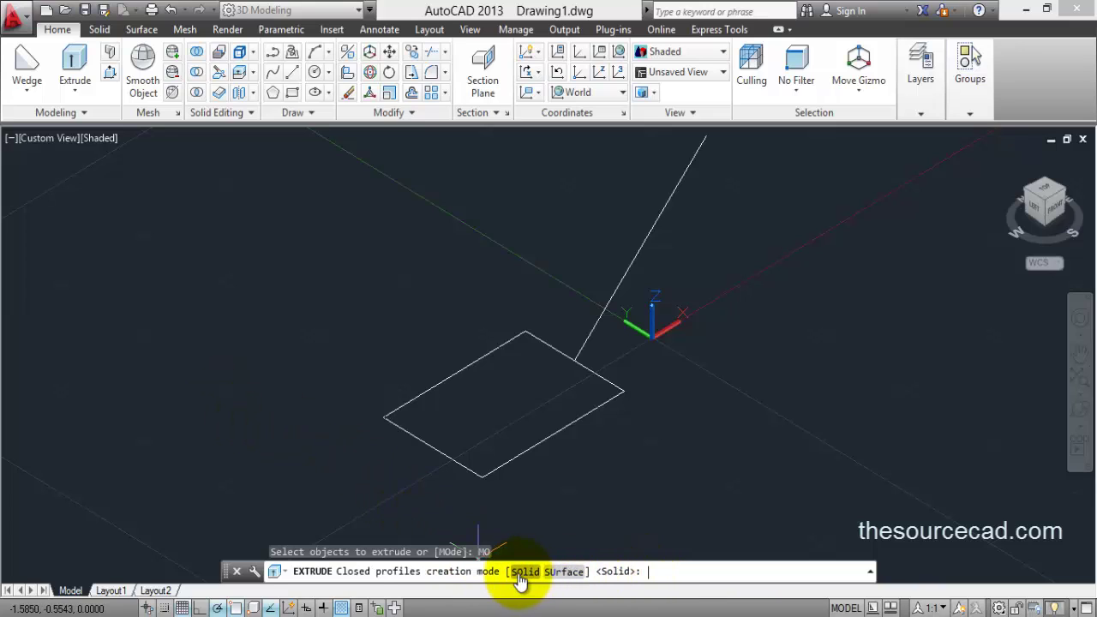
{"action": "left_click", "coordinate": [525, 572]}
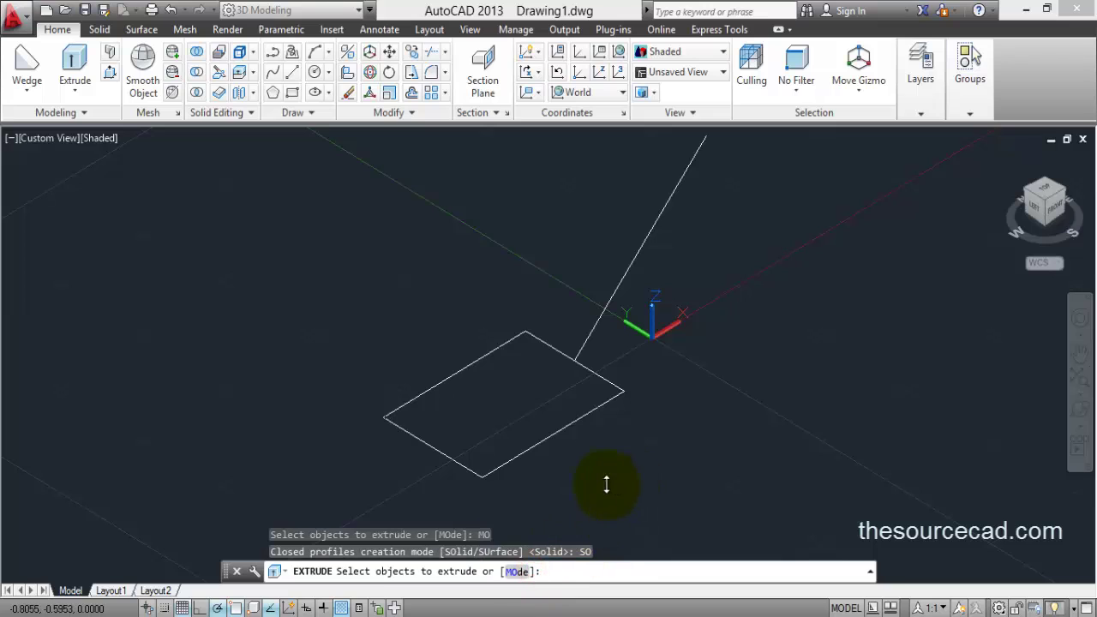
{"action": "left_click", "coordinate": [533, 445]}
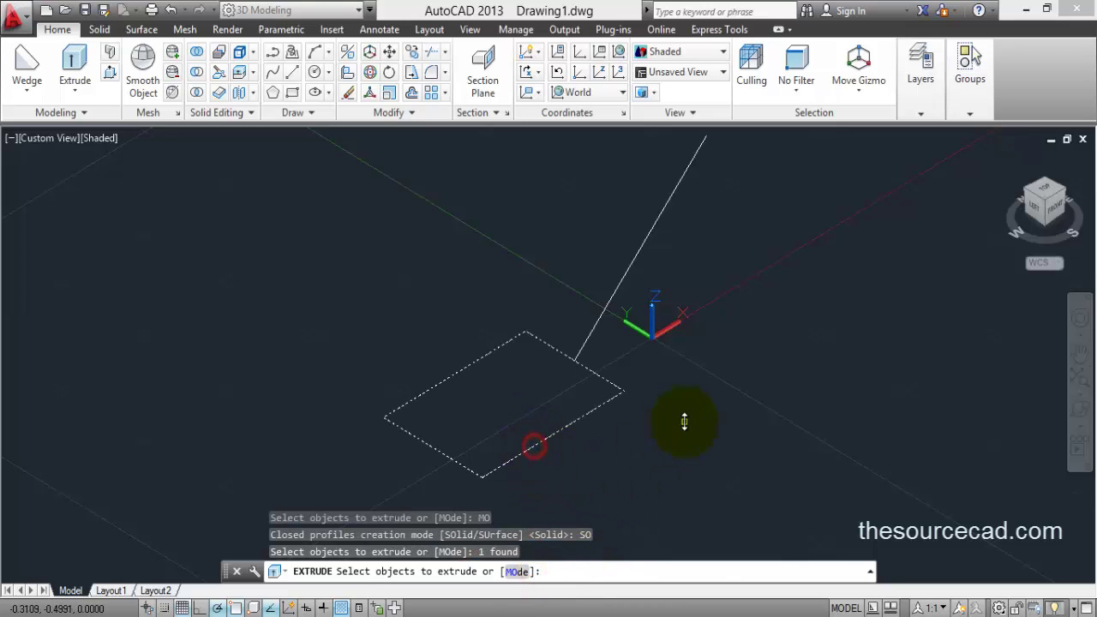
{"action": "key", "text": "Return"}
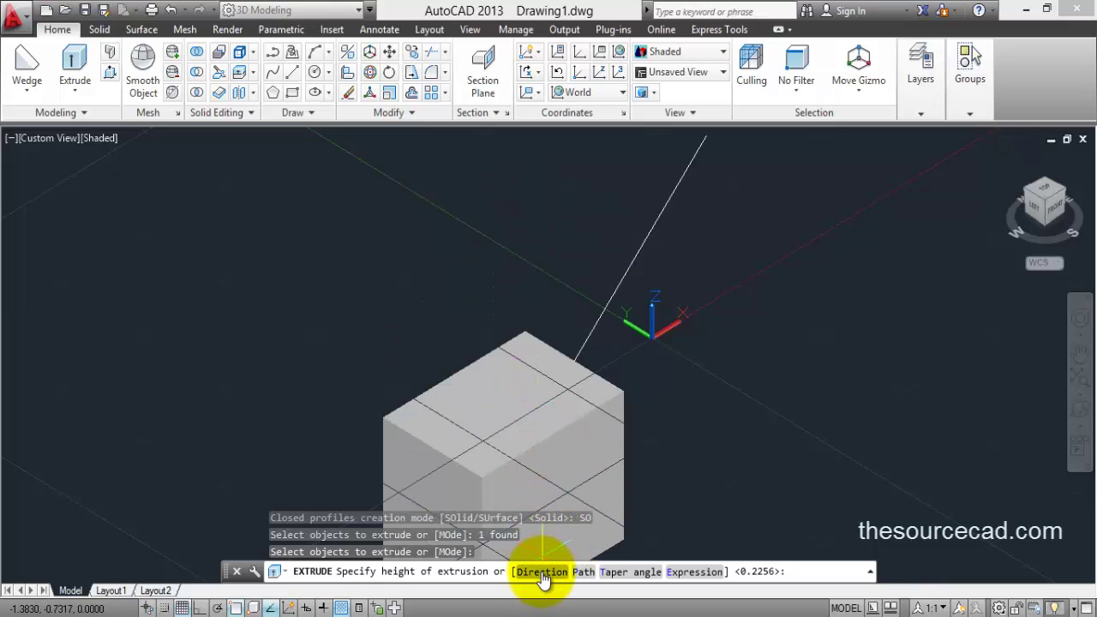
{"action": "left_click", "coordinate": [542, 575]}
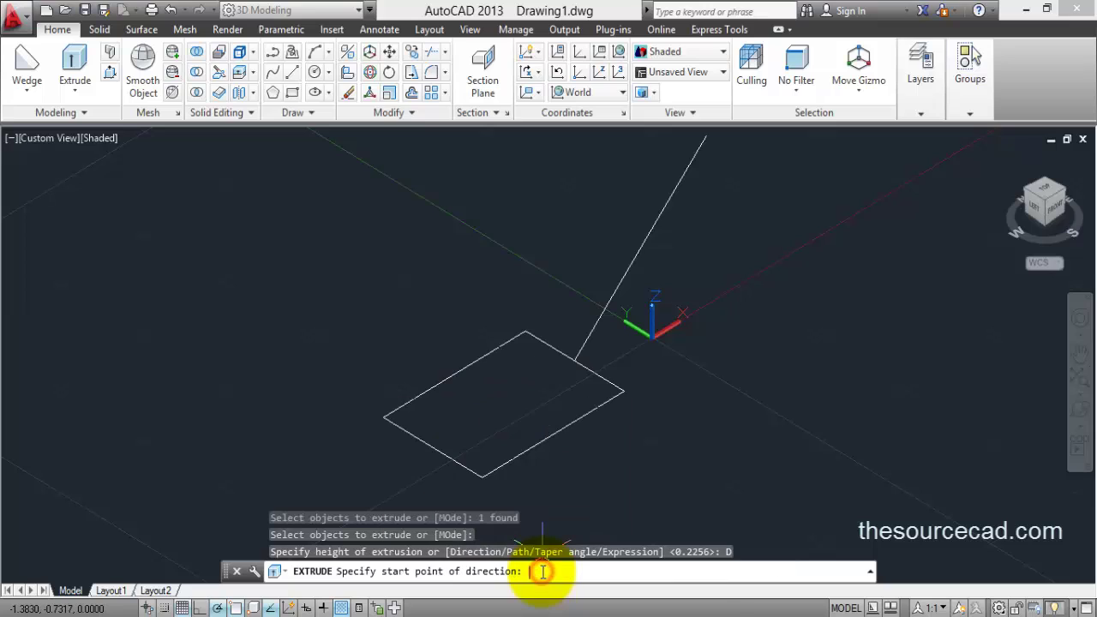
Extrude the rectangle along the slanted line's direction and orbit around the slanted solid
{"action": "left_click", "coordinate": [573, 360]}
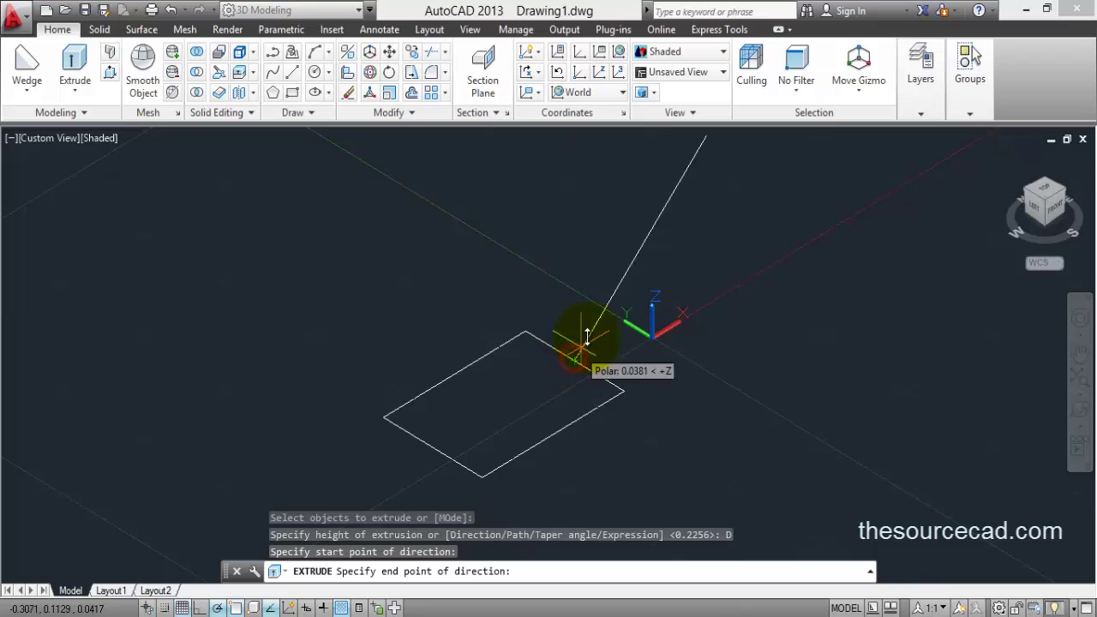
{"action": "left_click", "coordinate": [641, 247]}
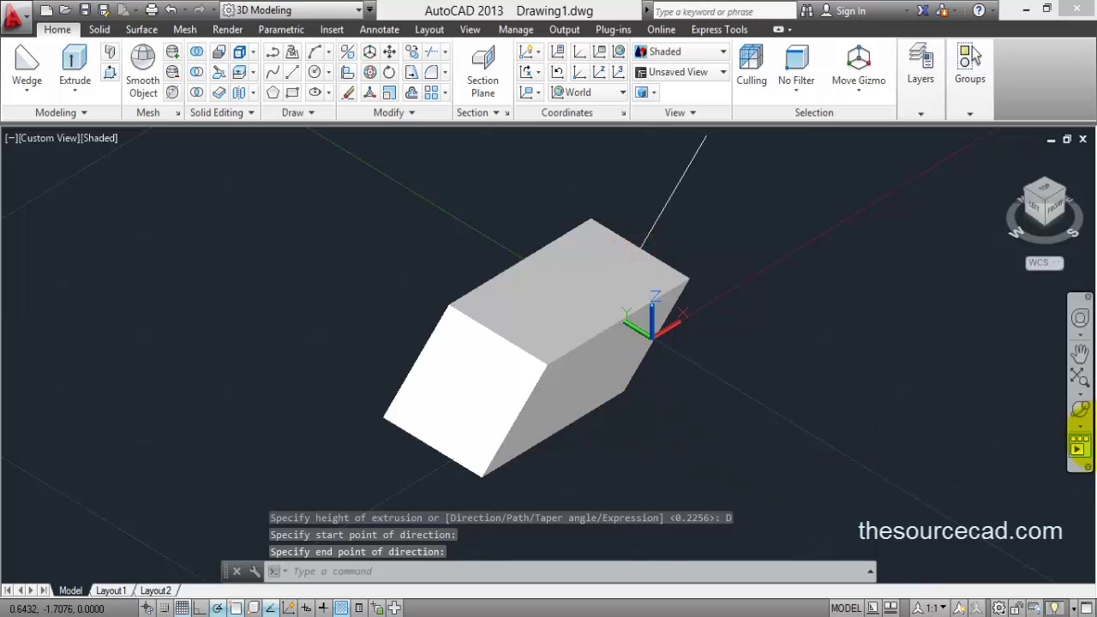
{"action": "left_click", "coordinate": [1080, 413]}
{"action": "left_click_drag", "start_coordinate": [679, 425], "coordinate": [729, 155]}
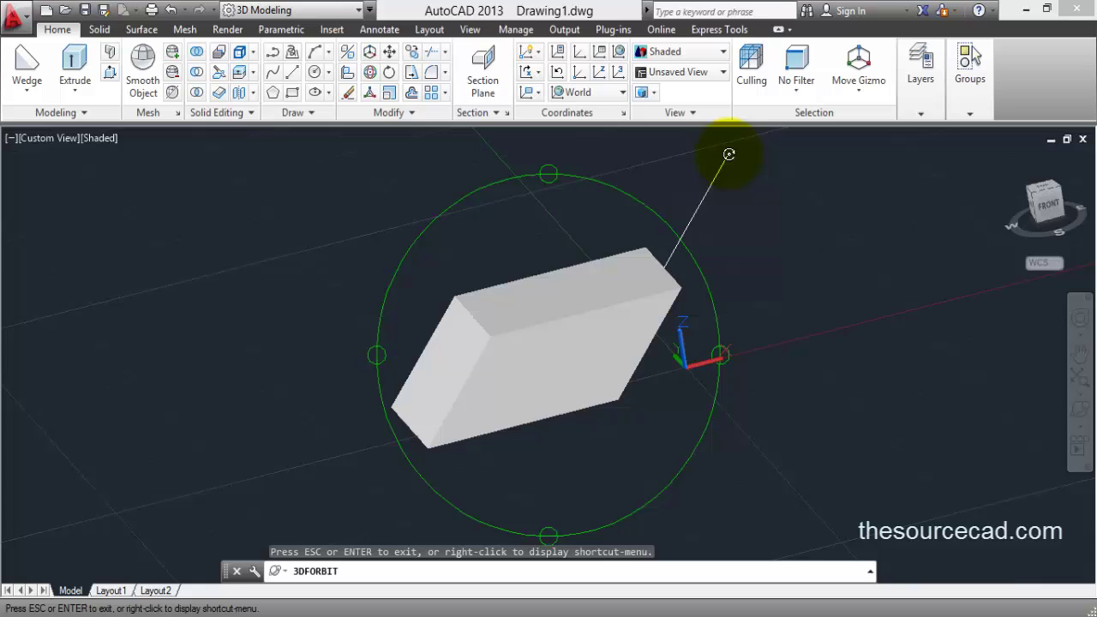
{"action": "left_click_drag", "start_coordinate": [637, 368], "coordinate": [642, 237]}
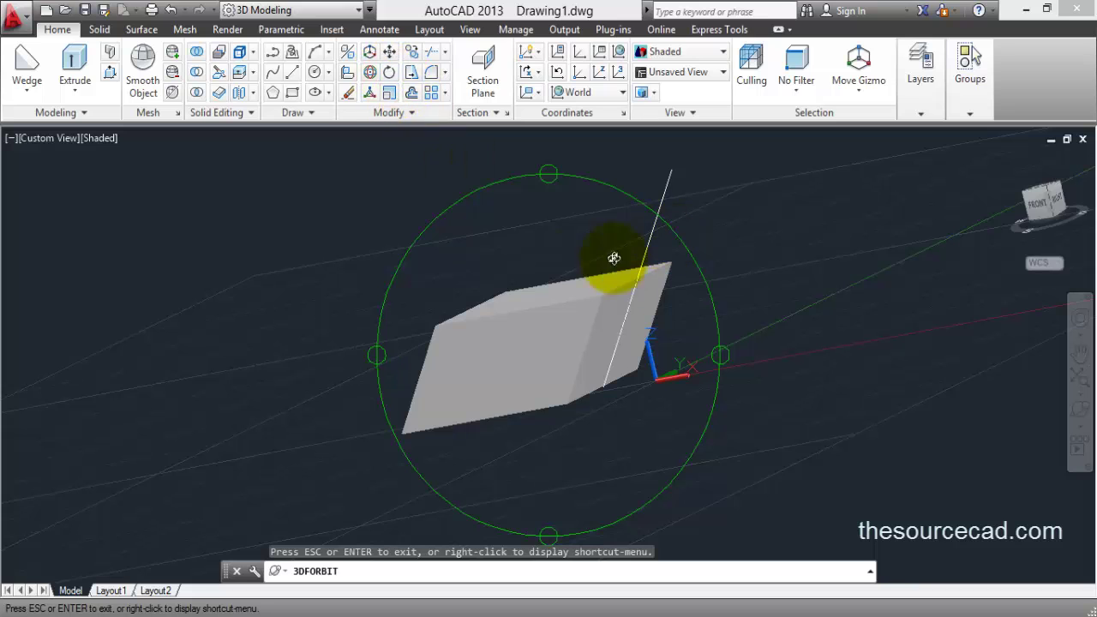
{"action": "left_click_drag", "start_coordinate": [608, 258], "coordinate": [647, 331]}
Exit orbit mode and undo the orbit and the direction extrusion
{"action": "right_click", "coordinate": [729, 215]}
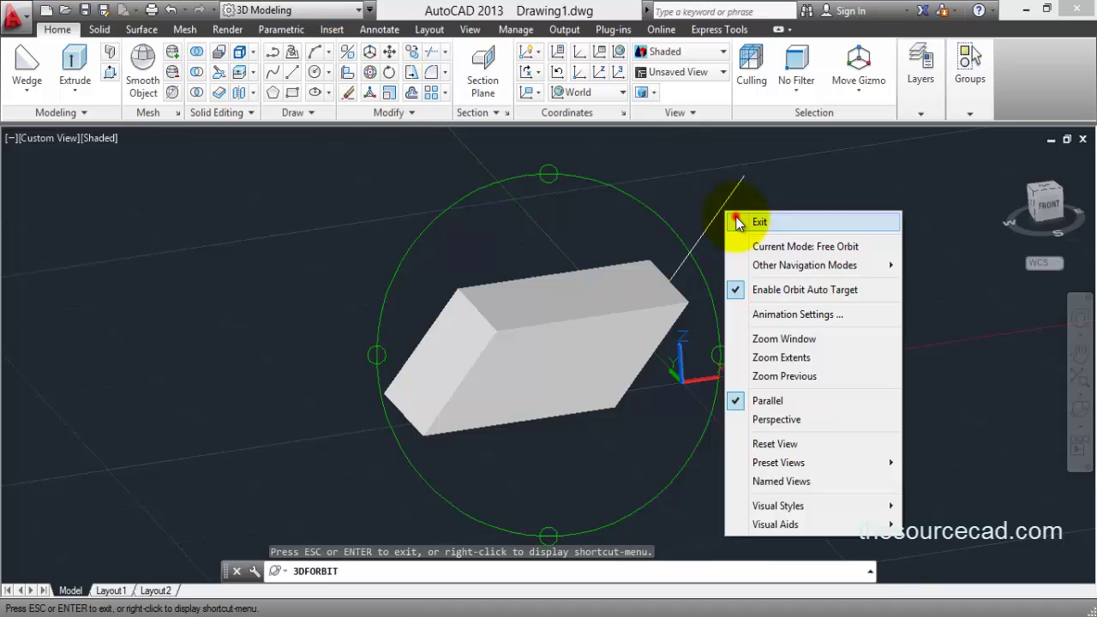
{"action": "left_click", "coordinate": [737, 220]}
{"action": "key", "text": "ctrl+z"}
{"action": "key", "text": "ctrl+z"}
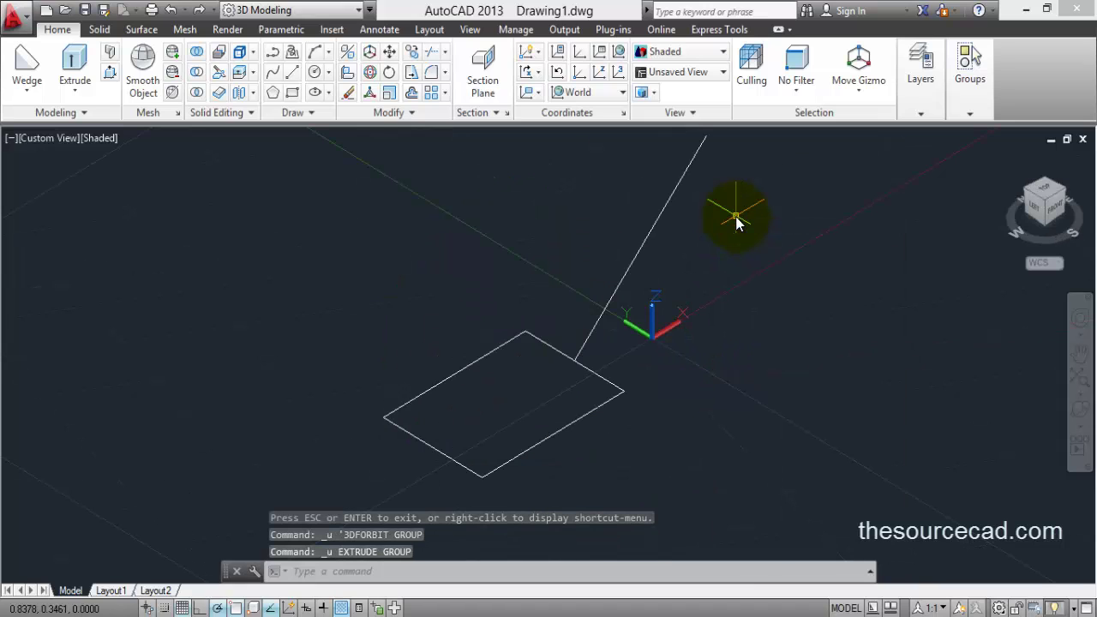
{"action": "left_click", "coordinate": [79, 54]}
{"action": "left_click", "coordinate": [410, 420]}
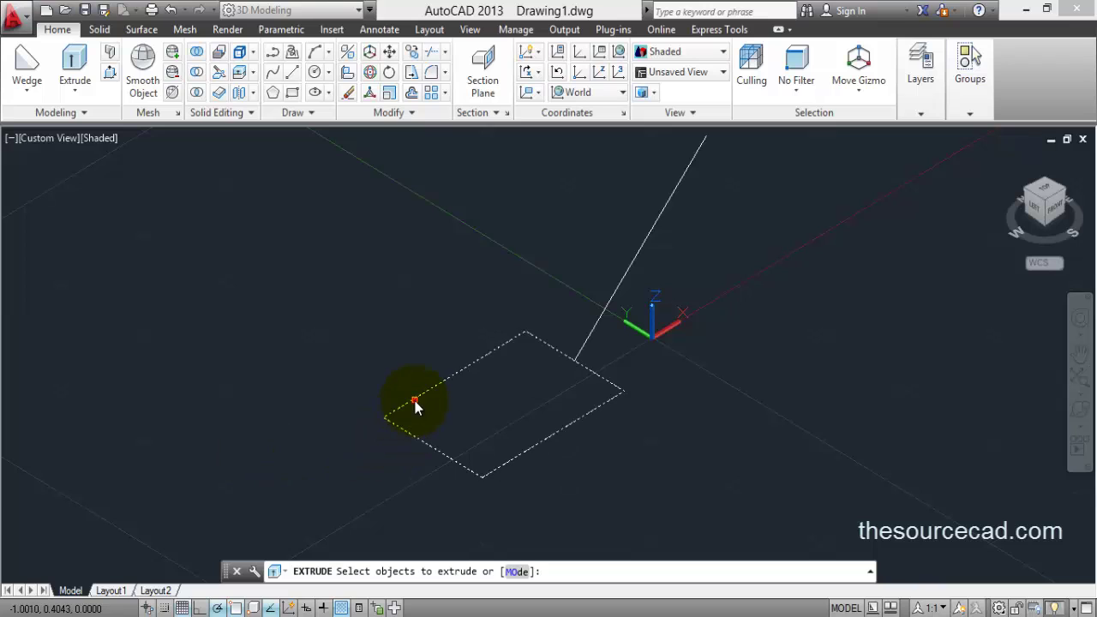
{"action": "right_click", "coordinate": [465, 395]}
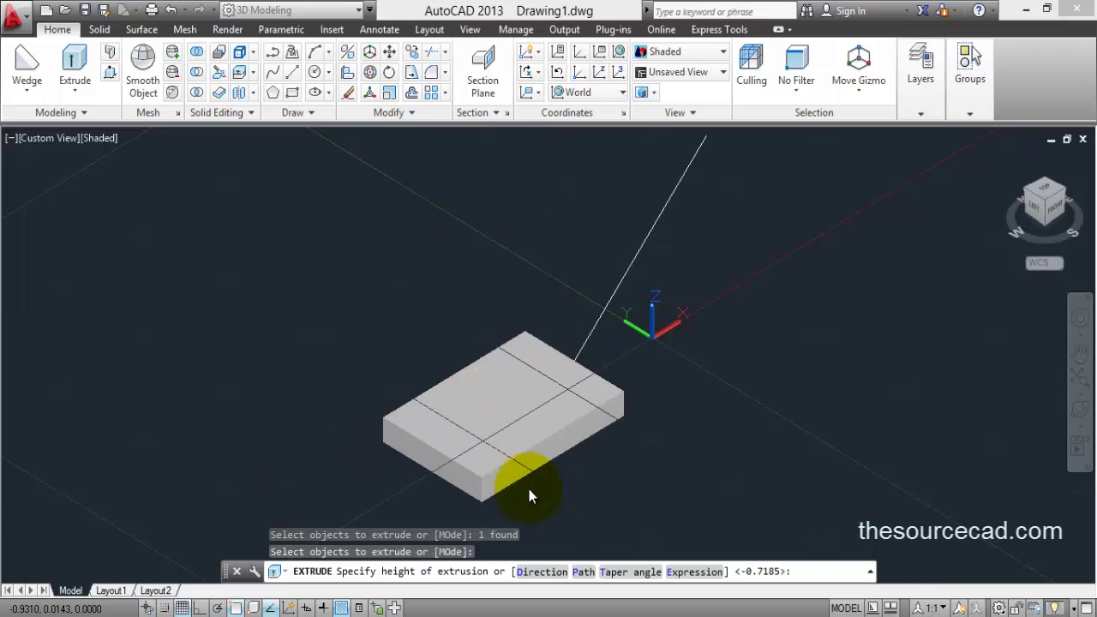
{"action": "left_click", "coordinate": [587, 573]}
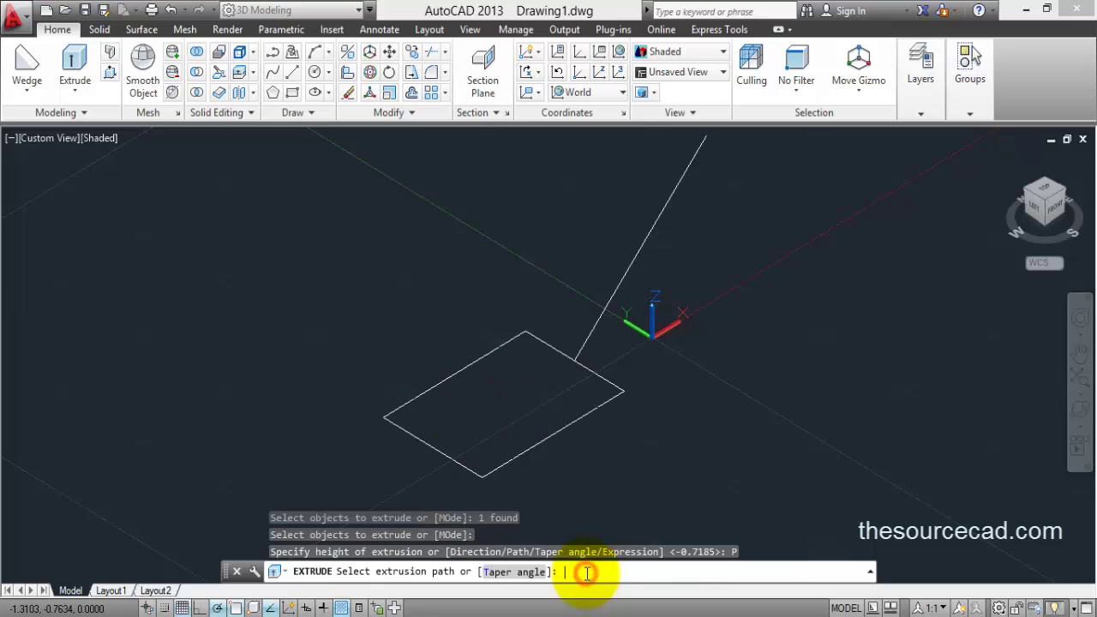
{"action": "left_click", "coordinate": [601, 332]}
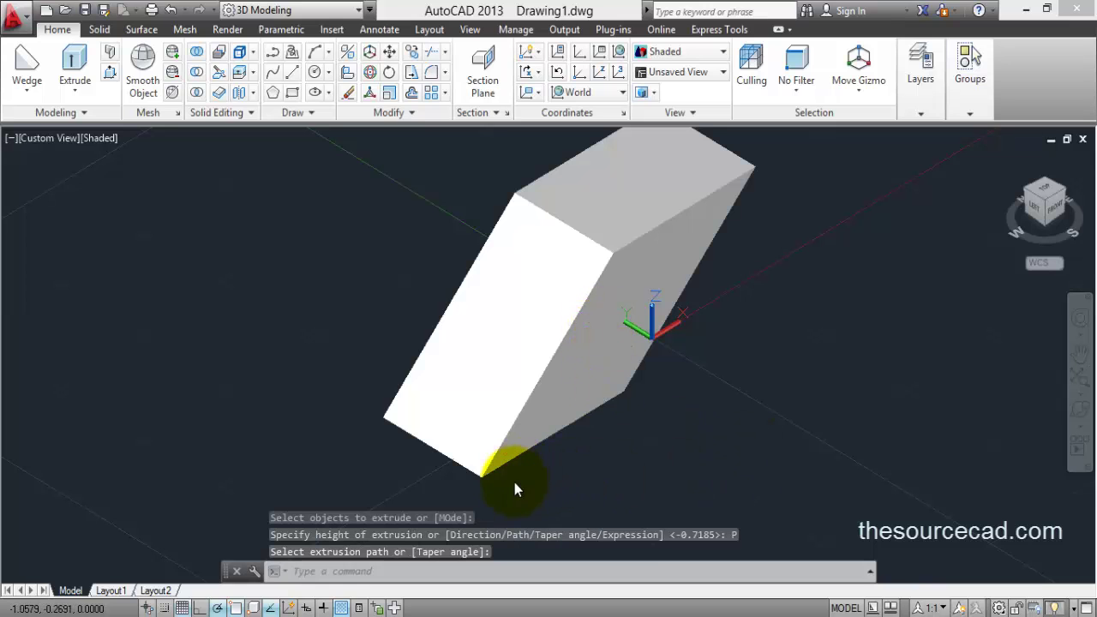
{"action": "mouse_move", "coordinate": [704, 214]}
{"action": "middle_mouse_down", "text": "shift"}
{"action": "mouse_move", "coordinate": [671, 289]}
{"action": "mouse_move", "coordinate": [454, 502]}
{"action": "mouse_move", "coordinate": [642, 246]}
{"action": "mouse_move", "coordinate": [662, 234]}
{"action": "middle_mouse_up", "text": "shift"}
{"action": "left_click", "coordinate": [1080, 412]}
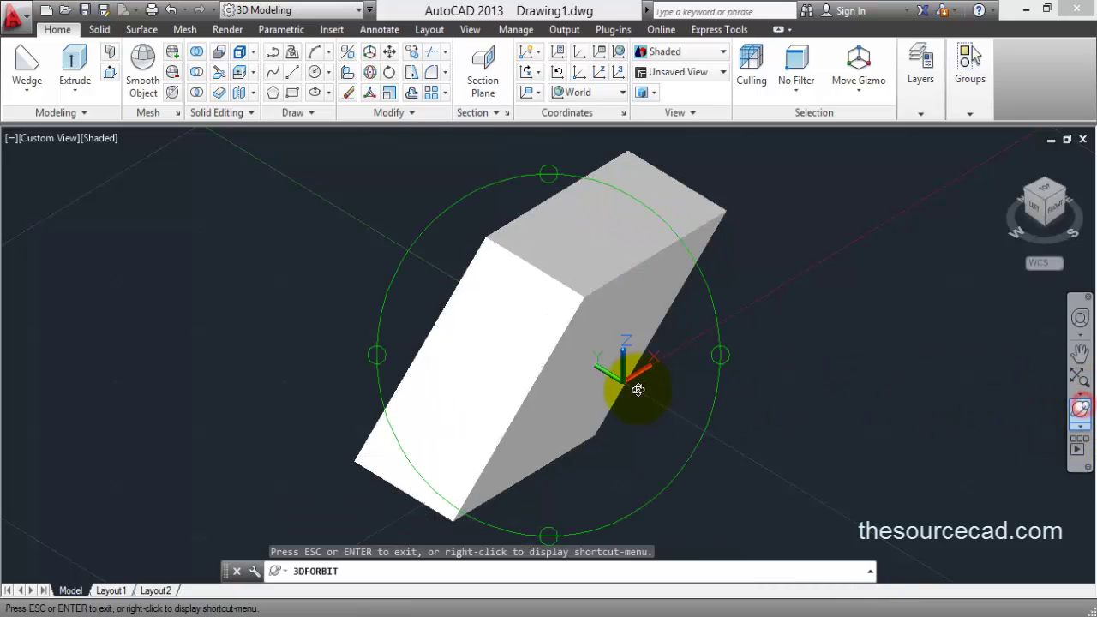
{"action": "left_click_drag", "start_coordinate": [637, 385], "coordinate": [698, 265]}
{"action": "right_click", "coordinate": [703, 251]}
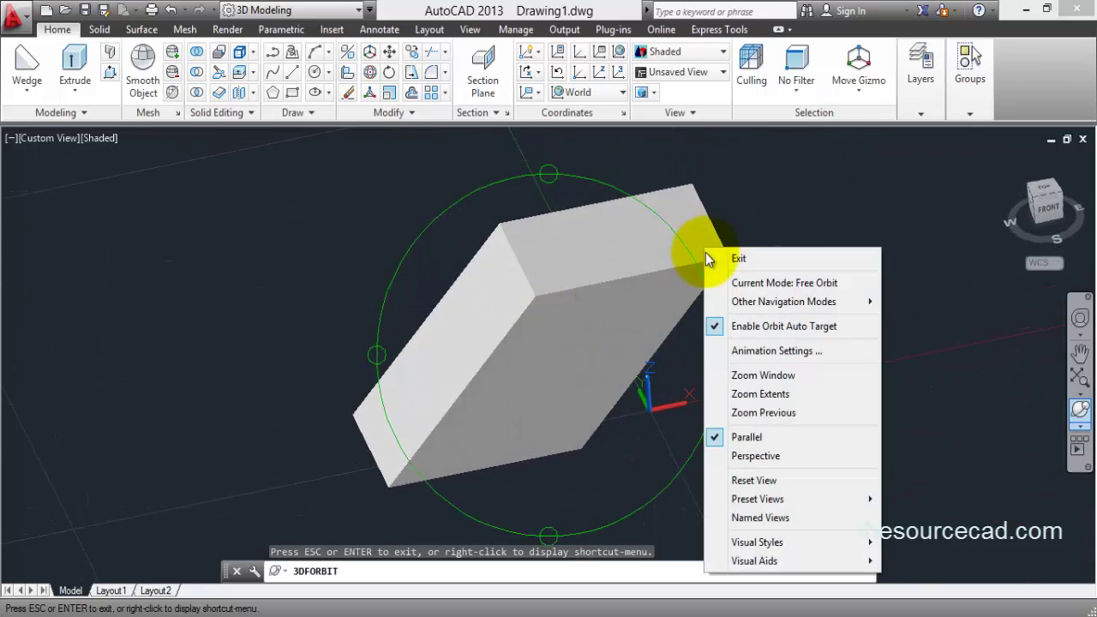
{"action": "left_click", "coordinate": [717, 260]}
{"action": "key", "text": "ctrl+z"}
{"action": "key", "text": "ctrl+z"}
{"action": "key", "text": "ctrl+z"}
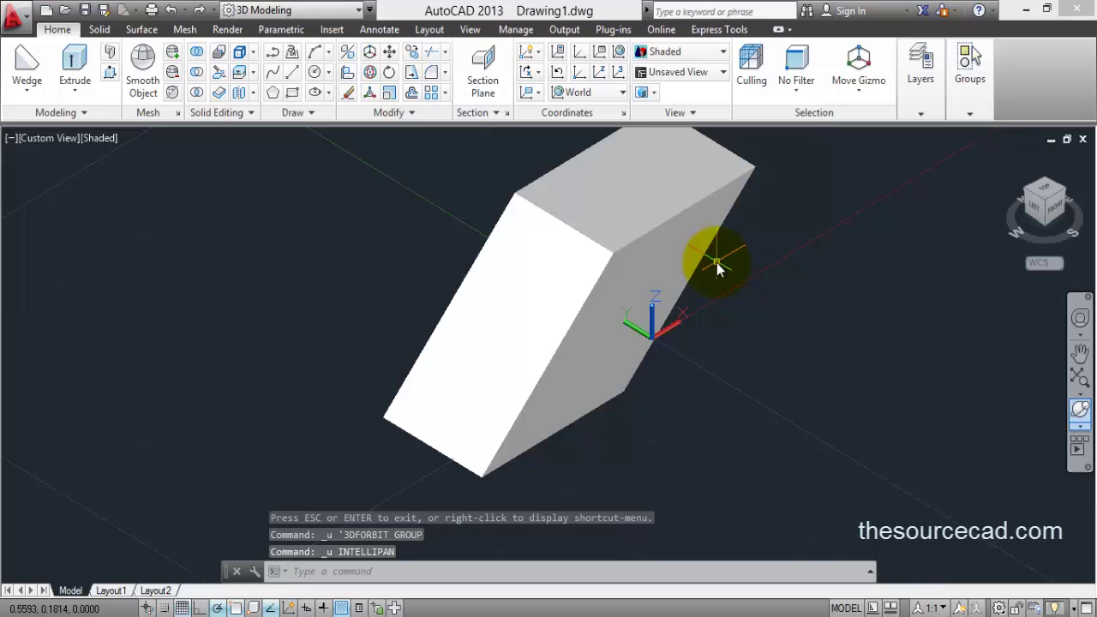
Delete the slanted line and select the rectangle for a new extrusion
{"action": "left_click", "coordinate": [628, 272]}
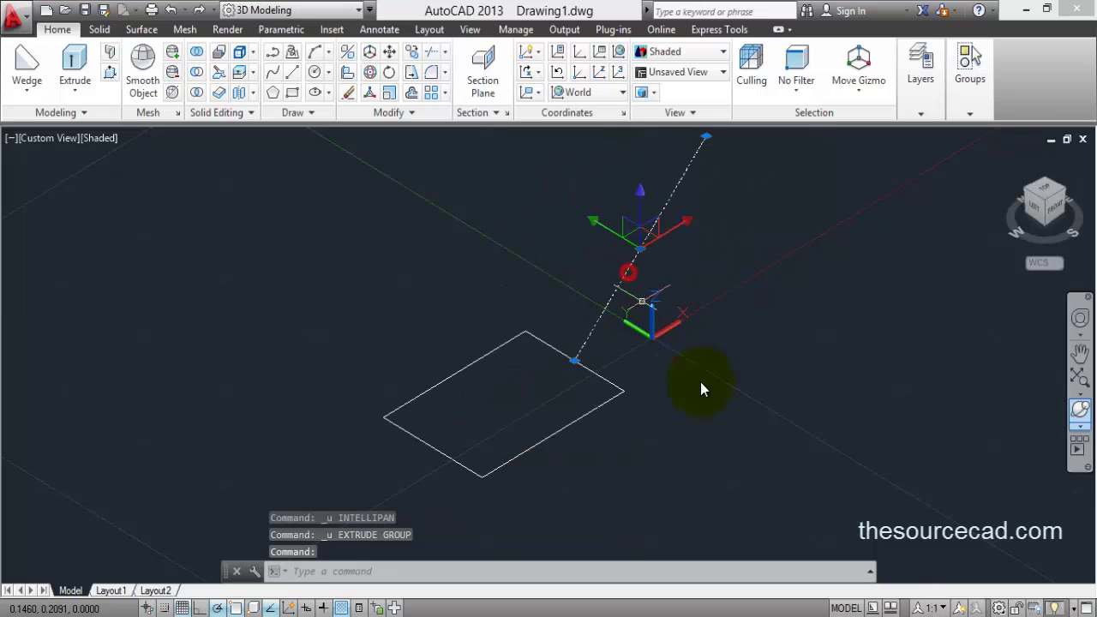
{"action": "key", "text": "Delete"}
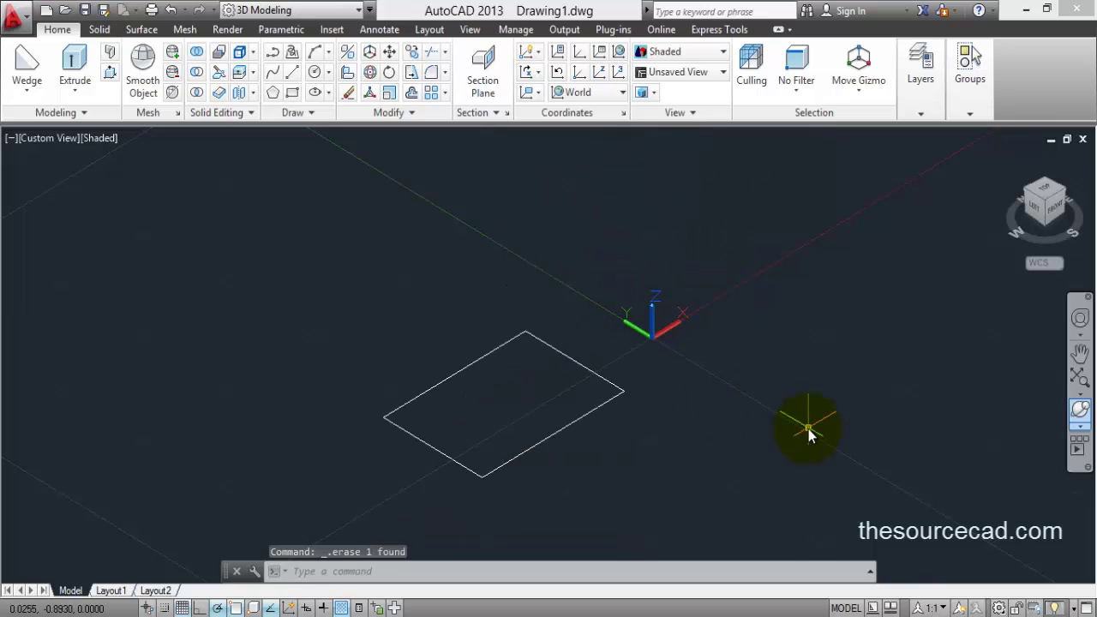
{"action": "left_click", "coordinate": [85, 59]}
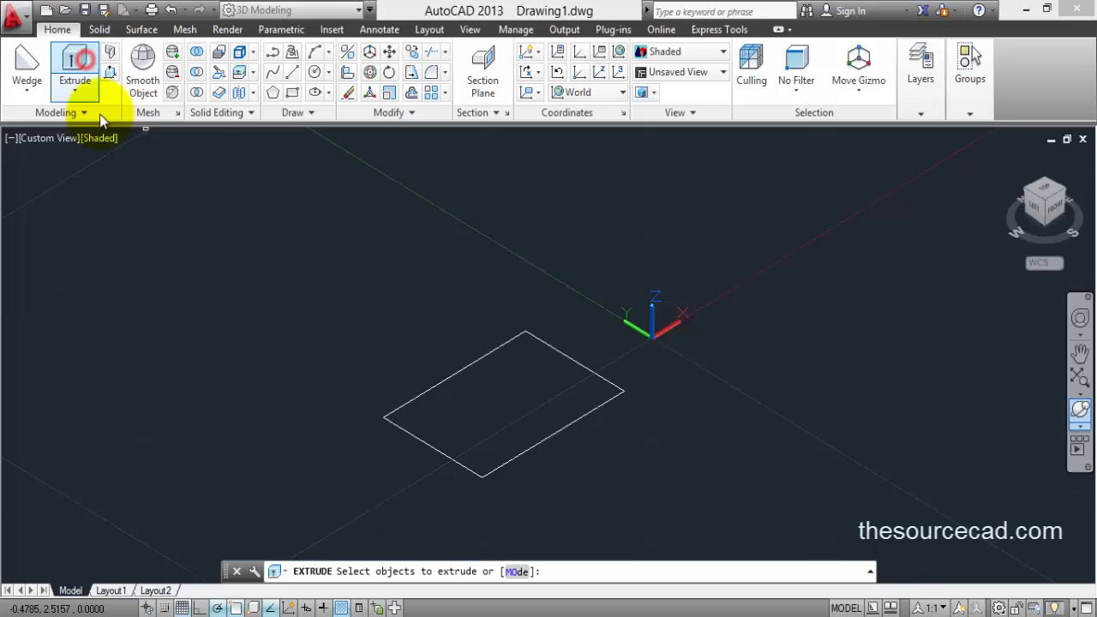
{"action": "left_click", "coordinate": [431, 391]}
{"action": "key", "text": "Return"}
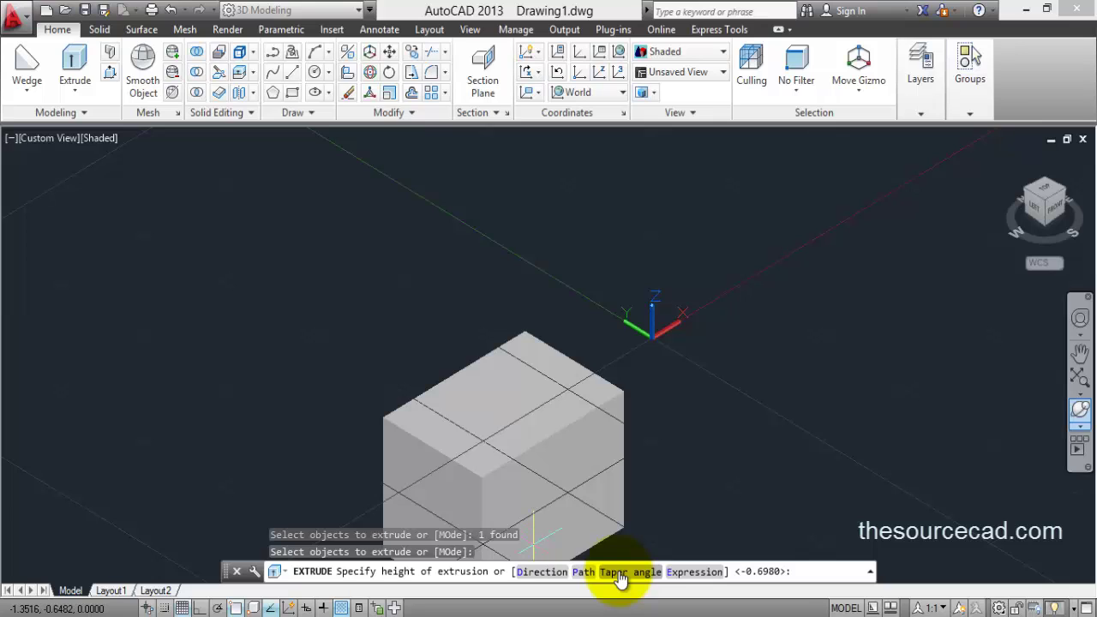
Extrude the rectangle 3 units high with a 10° taper into a pointed solid
{"action": "left_click", "coordinate": [616, 574]}
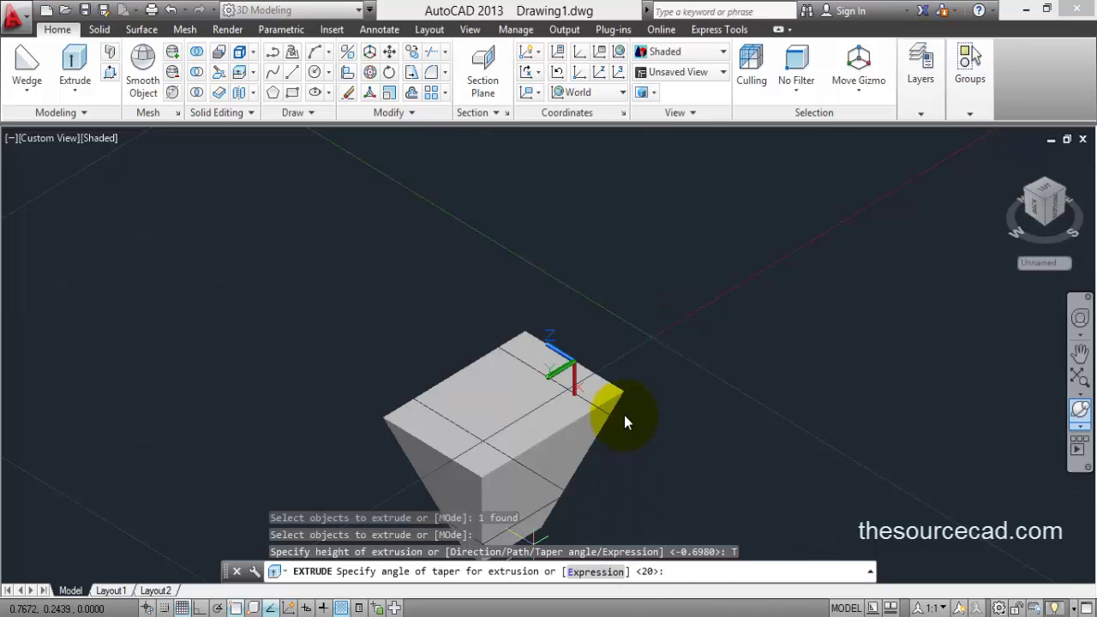
{"action": "type", "text": "10"}
{"action": "key", "text": "Return"}
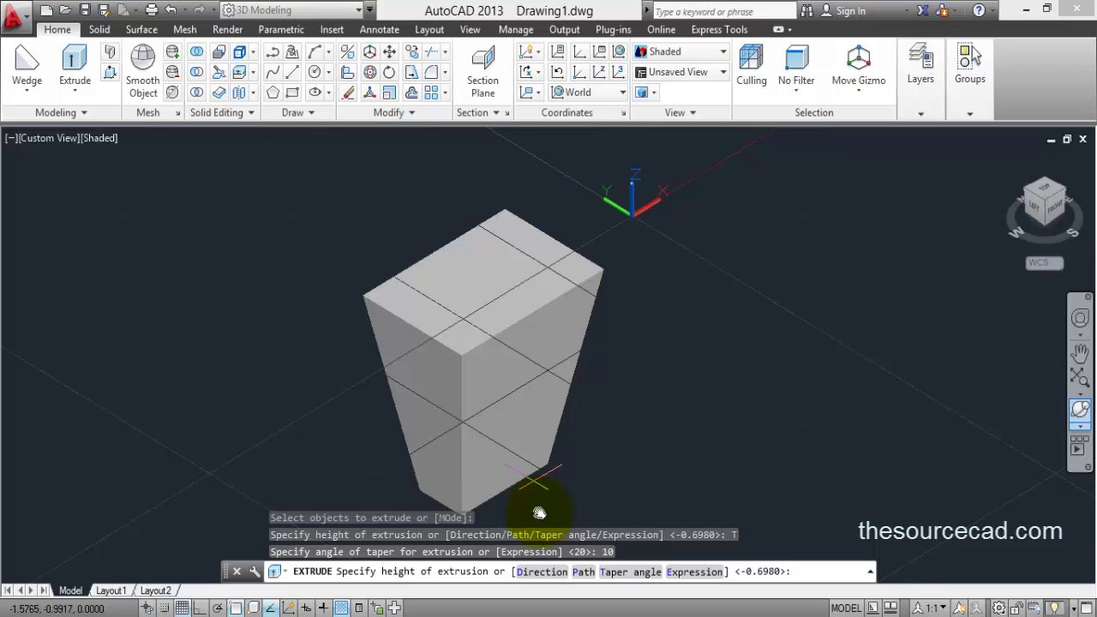
{"action": "middle_click_drag", "start_coordinate": [491, 175], "coordinate": [497, 346]}
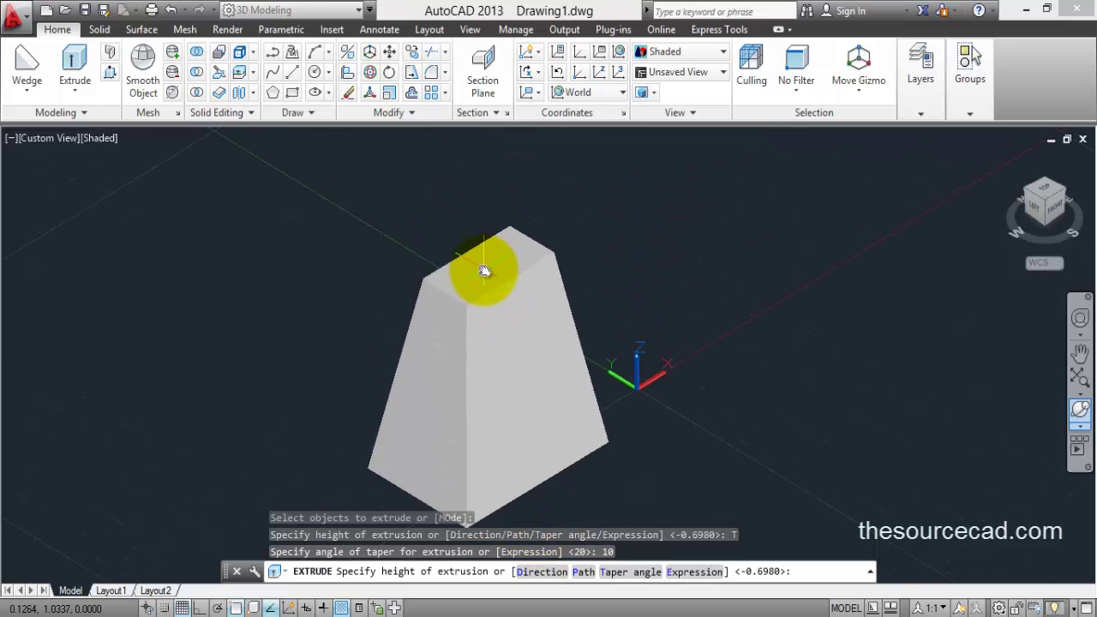
{"action": "key", "text": "Return"}
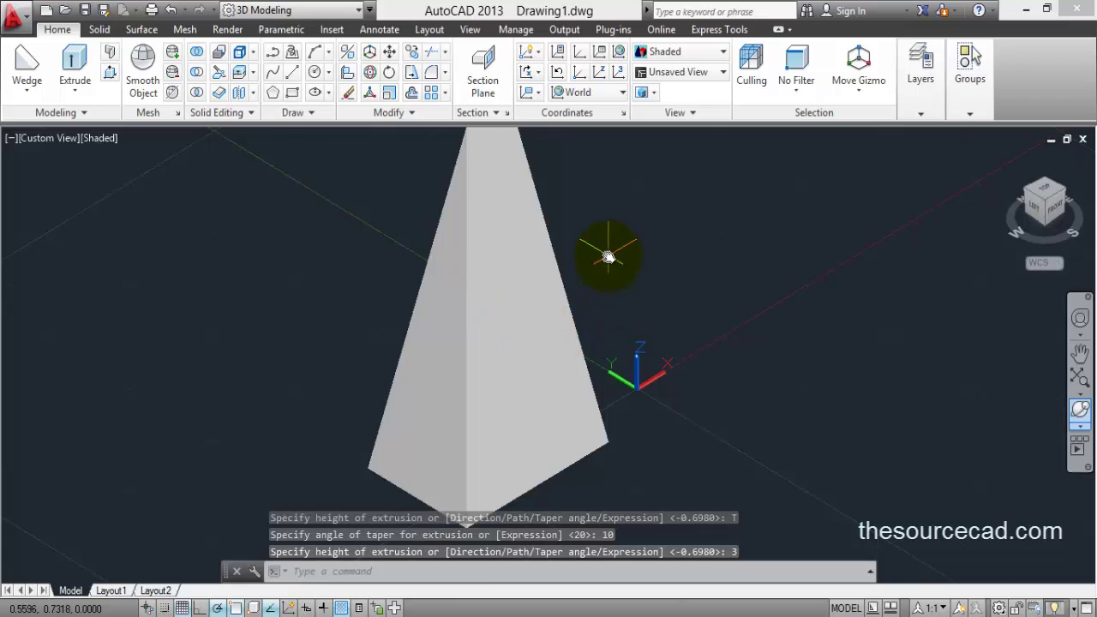
{"action": "scroll", "coordinate": [608, 254], "scroll_direction": "down", "scroll_amount": 3}
{"action": "middle_click_drag", "start_coordinate": [608, 253], "coordinate": [506, 204]}
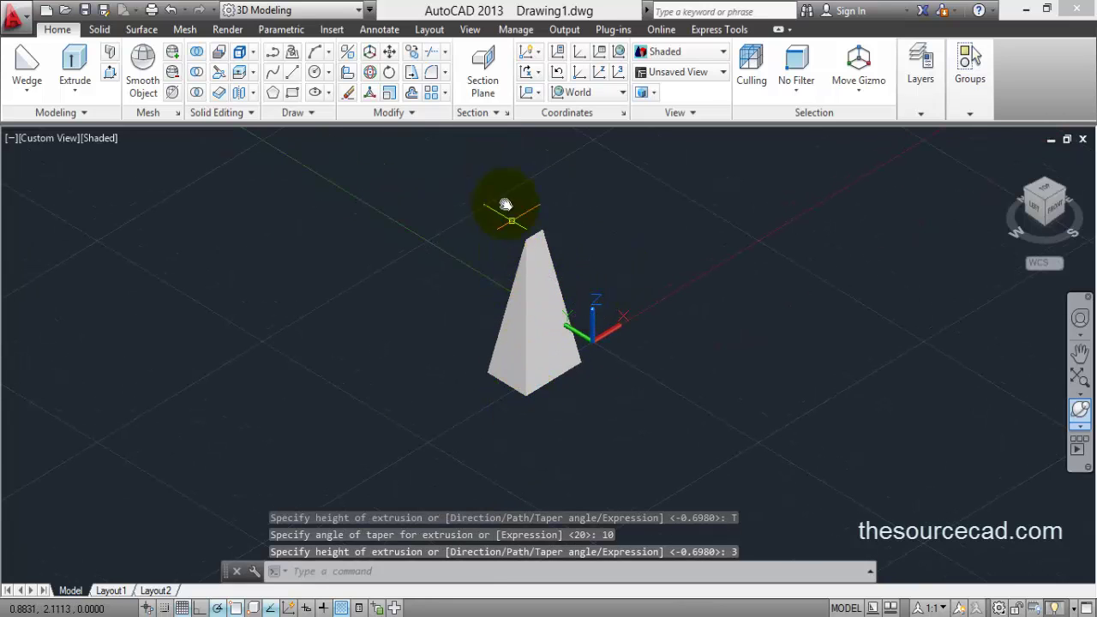
Window-select the pointed pyramid solid and delete it
{"action": "left_click", "coordinate": [621, 383]}
{"action": "left_click", "coordinate": [440, 332]}
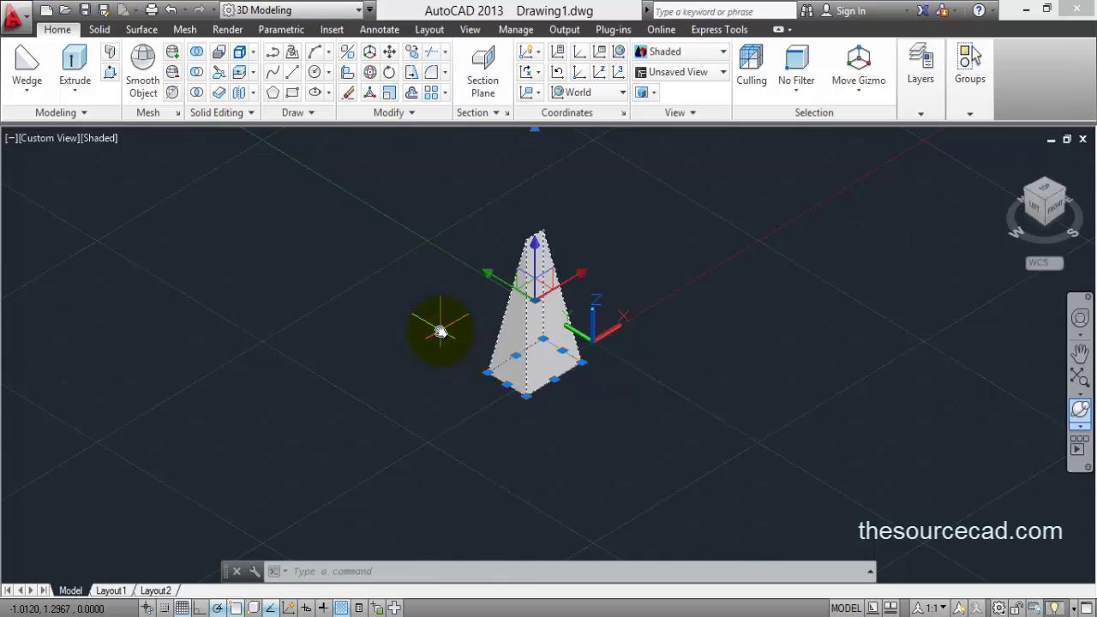
{"action": "key", "text": "Delete"}
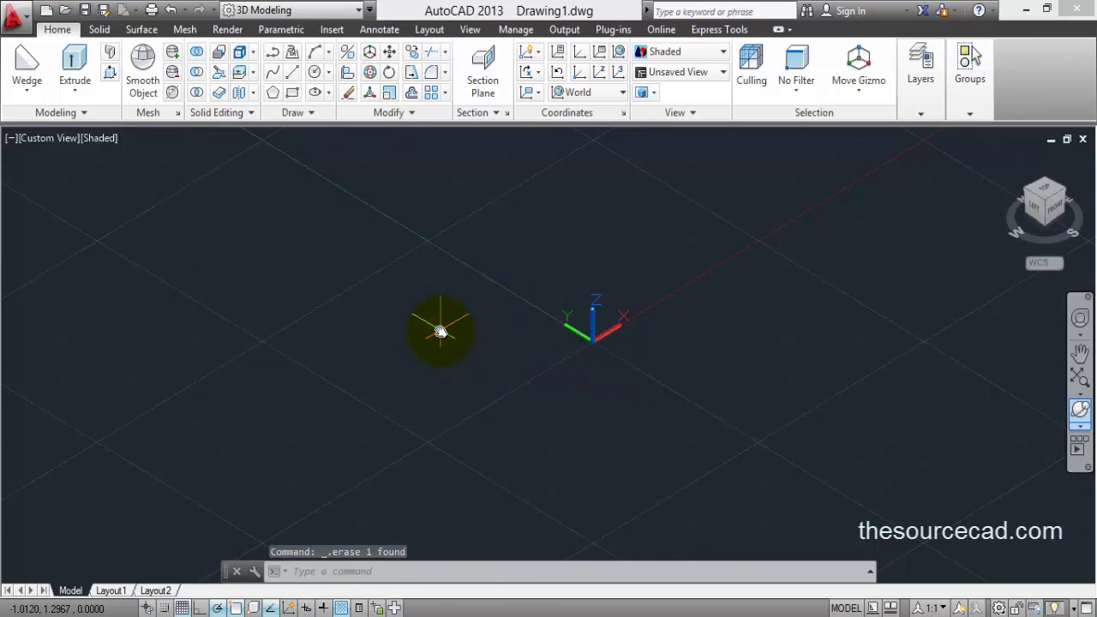
Draw a flat rectangle and a circle overlapping its front edge
{"action": "left_click", "coordinate": [292, 92]}
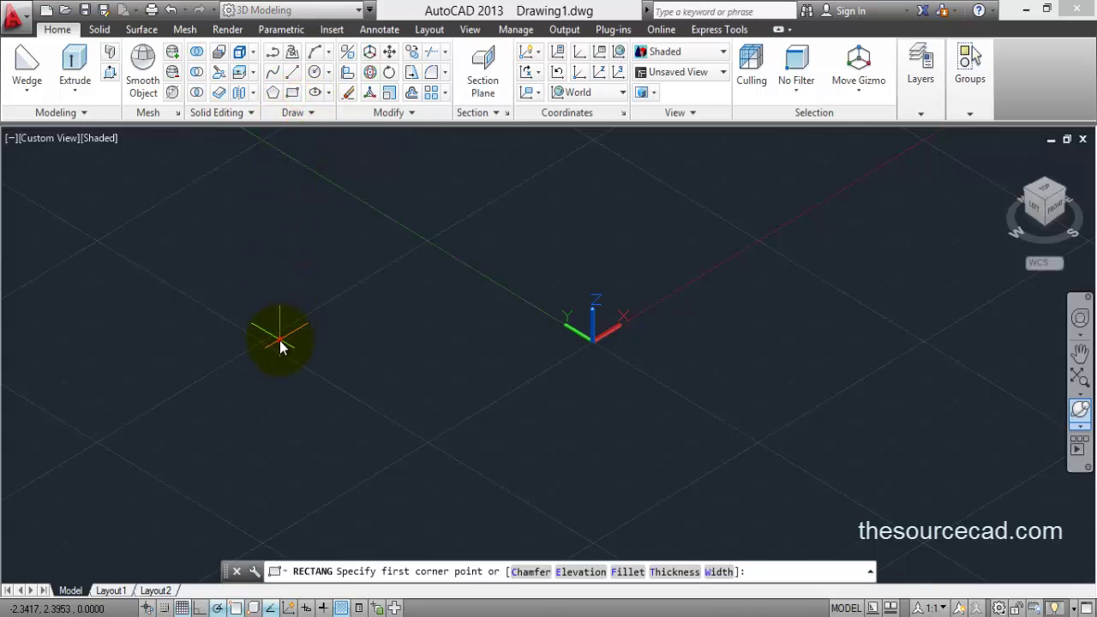
{"action": "left_click", "coordinate": [280, 341]}
{"action": "left_click", "coordinate": [569, 323]}
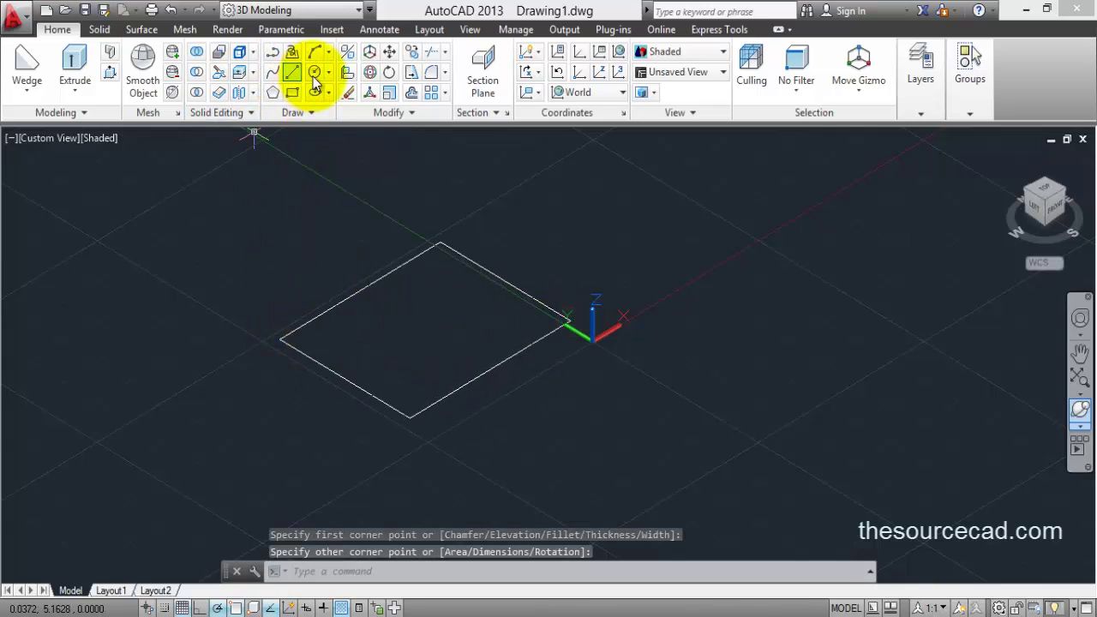
{"action": "left_click", "coordinate": [504, 389]}
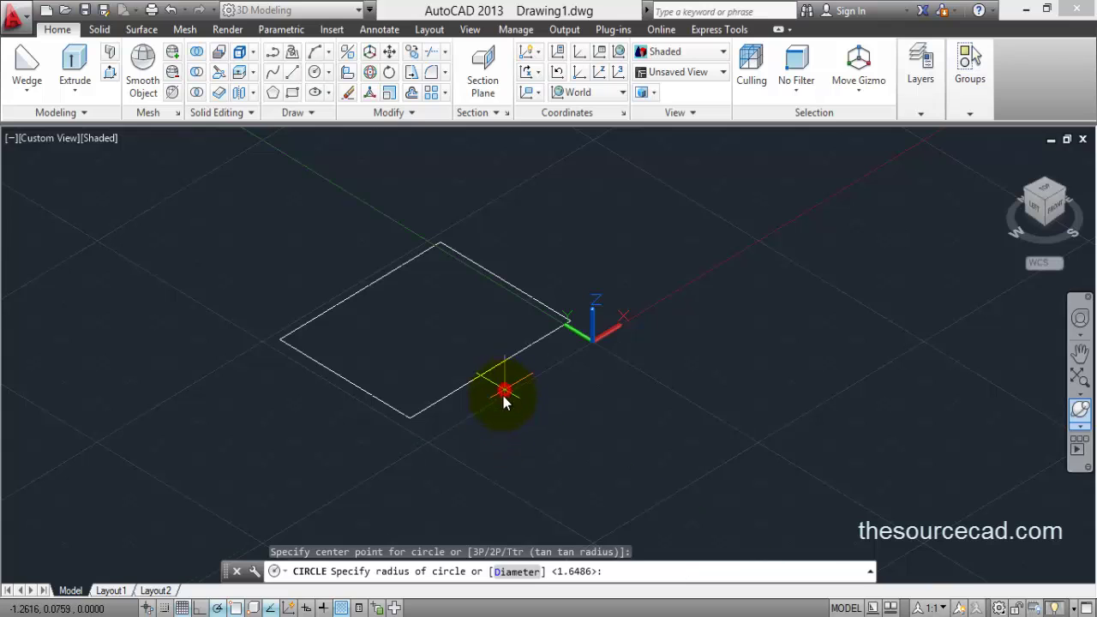
{"action": "left_click", "coordinate": [521, 450]}
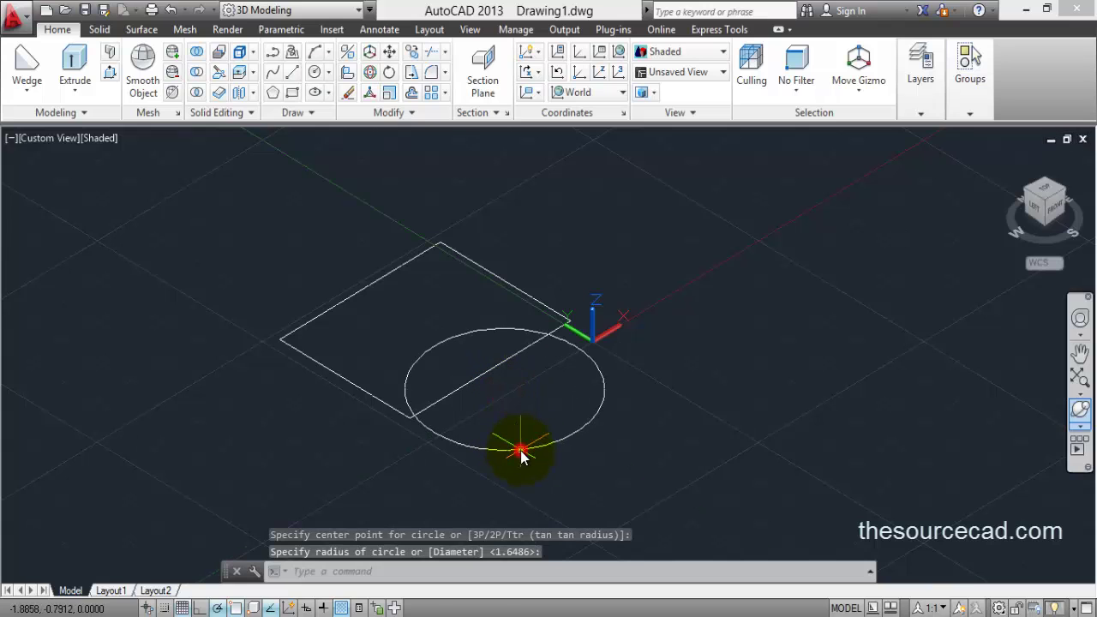
Draw a second rectangle to the left, overlapping the first one
{"action": "left_click", "coordinate": [291, 94]}
{"action": "left_click", "coordinate": [216, 276]}
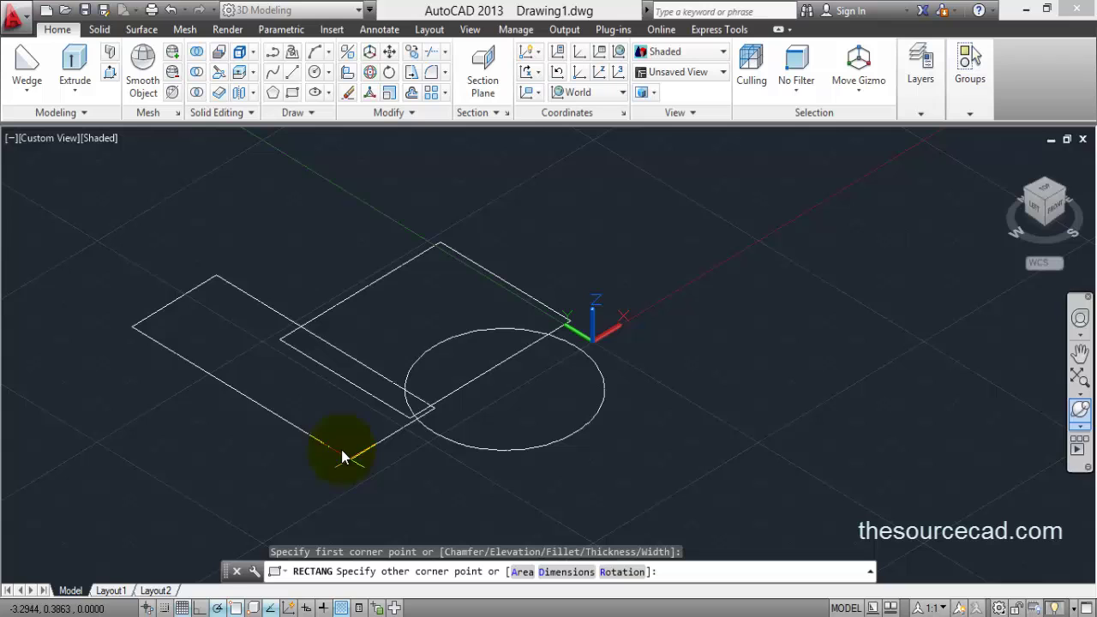
{"action": "left_click", "coordinate": [281, 422]}
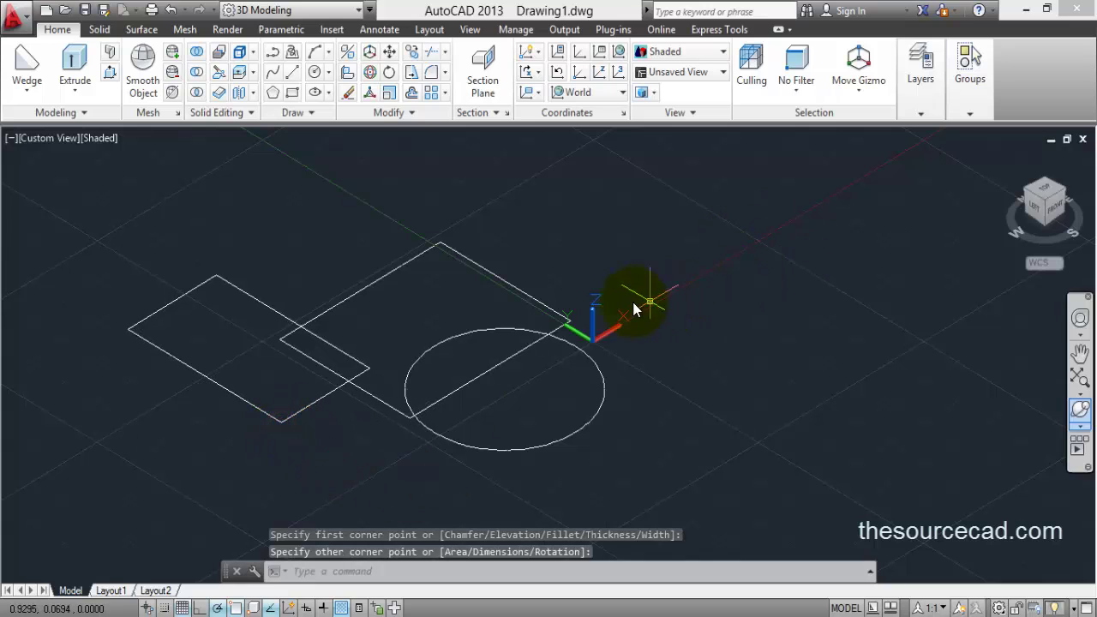
{"action": "middle_click_drag", "start_coordinate": [632, 301], "coordinate": [718, 311]}
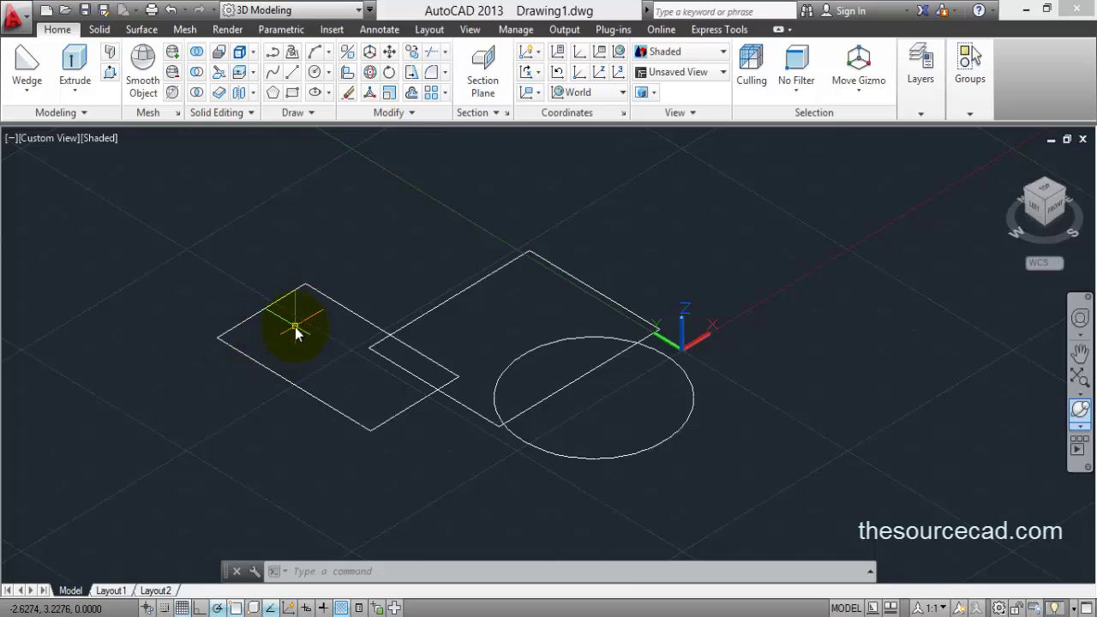
Presspull the left rectangle up by 2 and the circle's outer region down by 2
{"action": "left_click", "coordinate": [110, 74]}
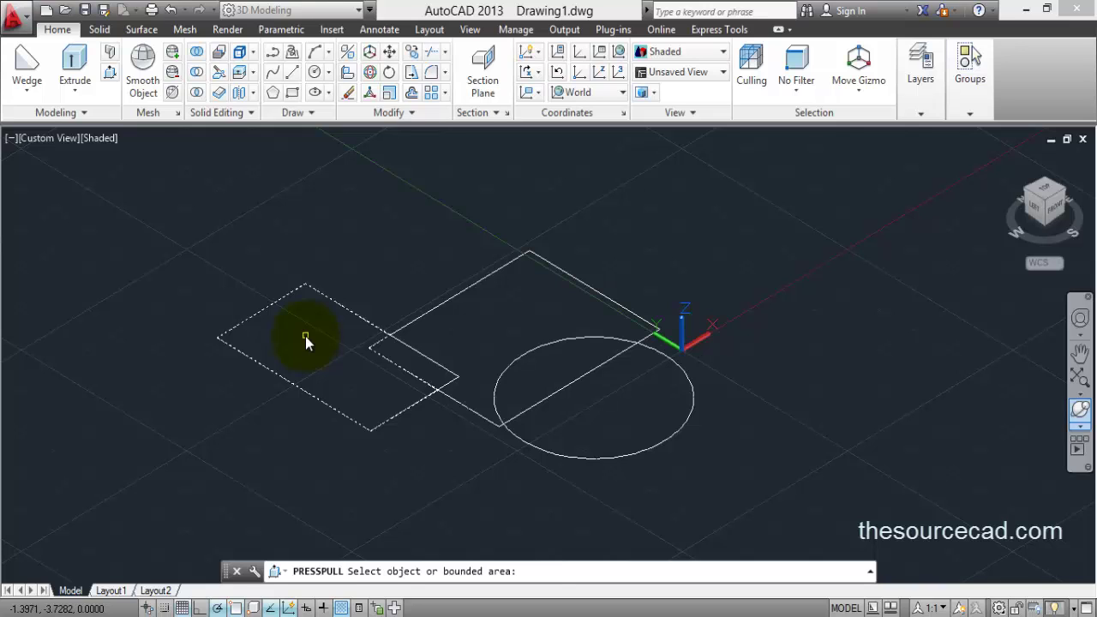
{"action": "left_click", "coordinate": [305, 336]}
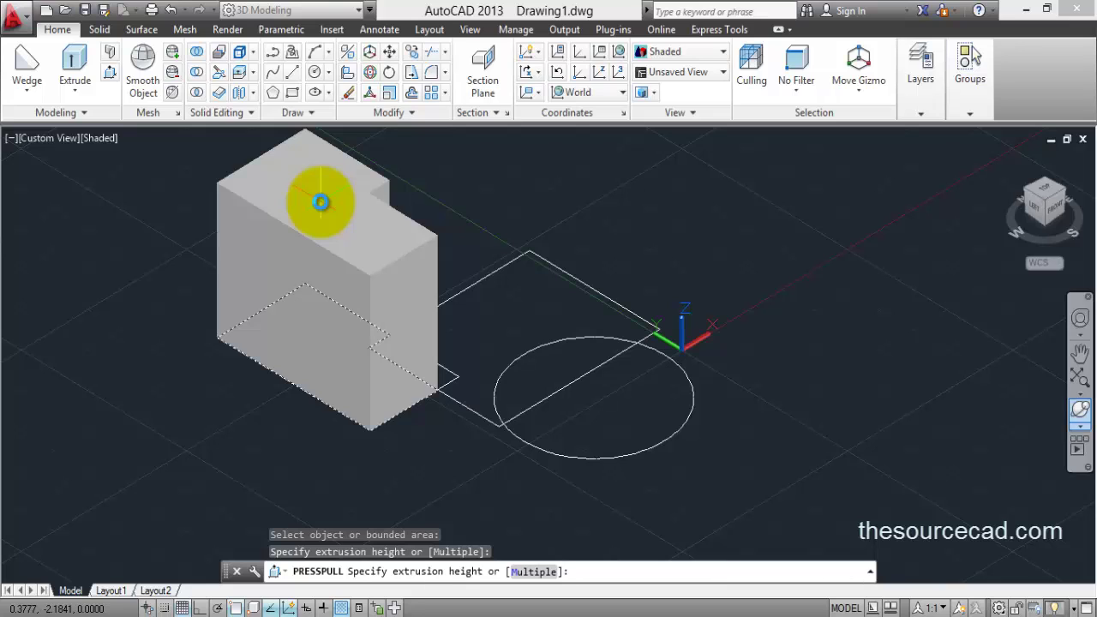
{"action": "key", "text": "Return"}
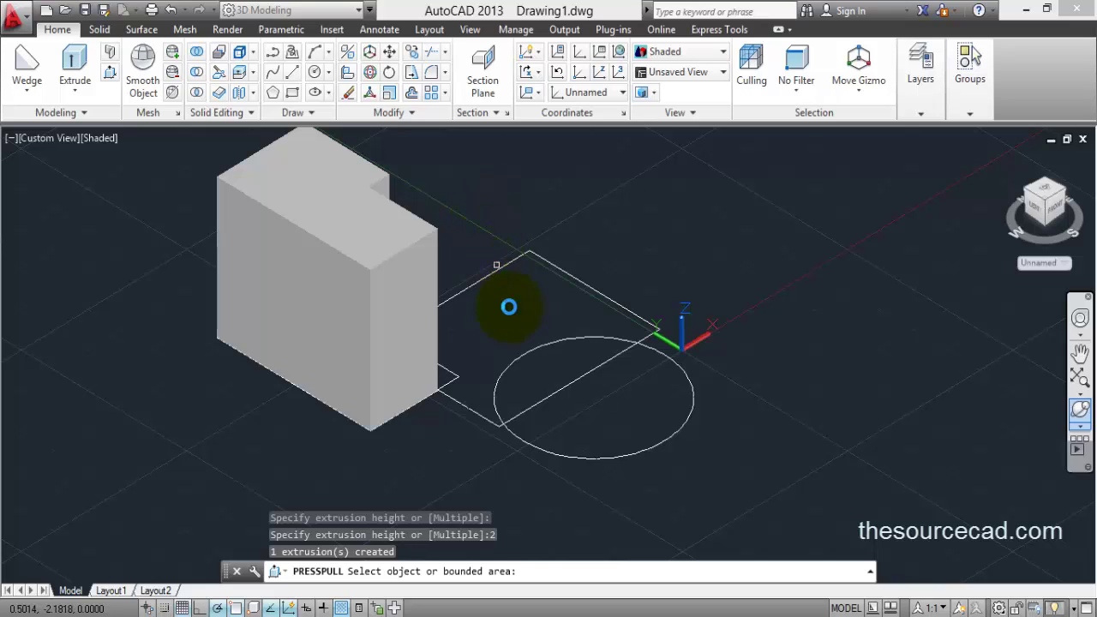
{"action": "left_click", "coordinate": [547, 366]}
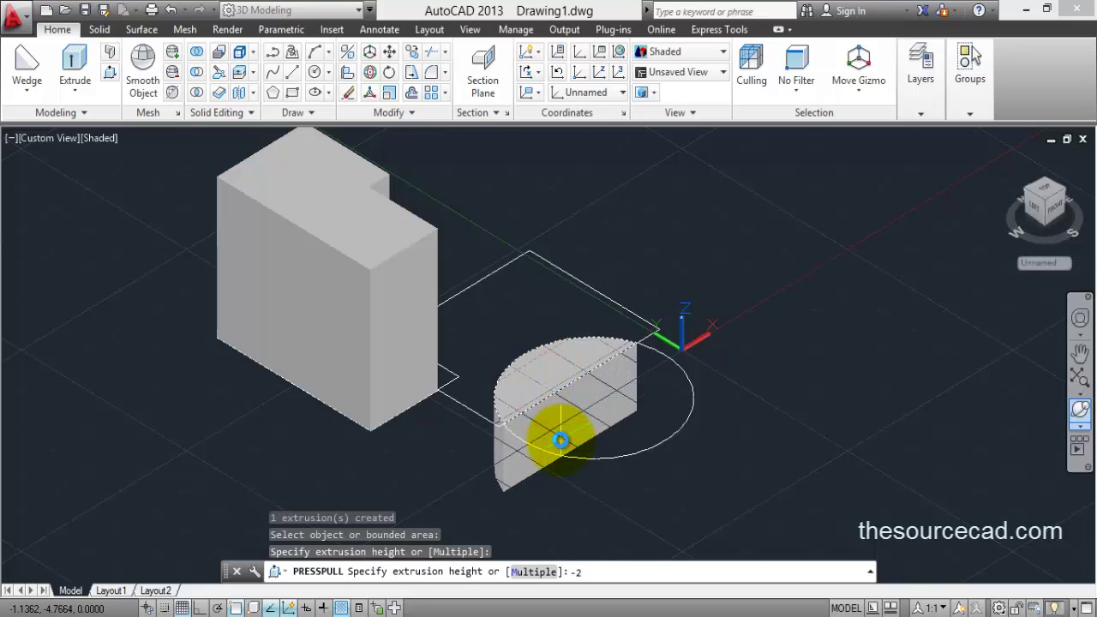
{"action": "key", "text": "Return"}
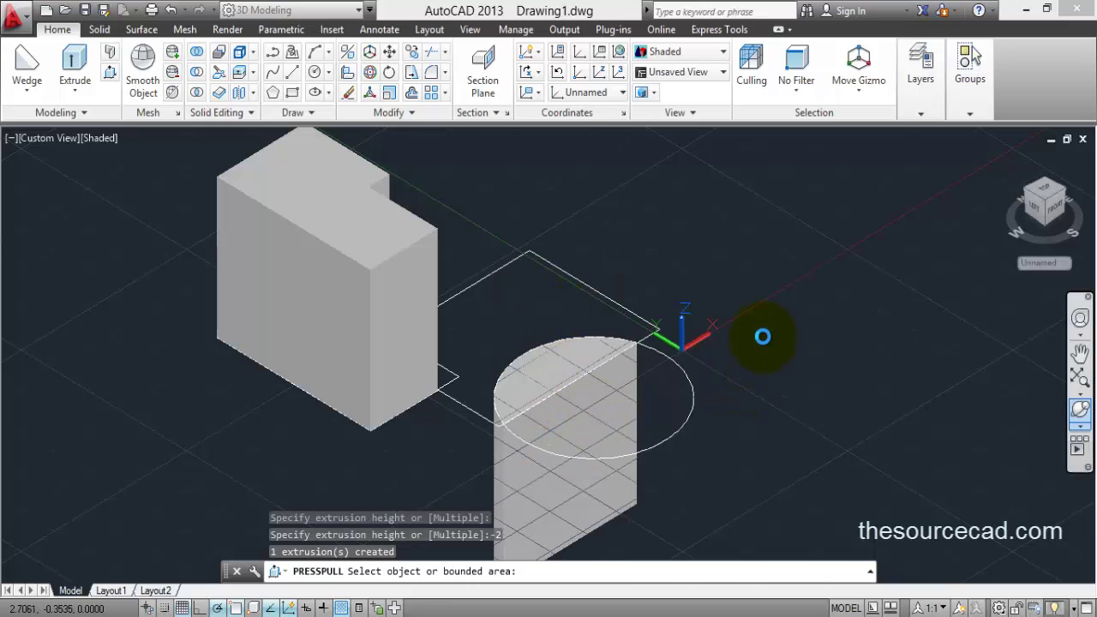
Presspull the area around the circle up into a block
{"action": "middle_click_drag", "start_coordinate": [729, 348], "coordinate": [736, 305]}
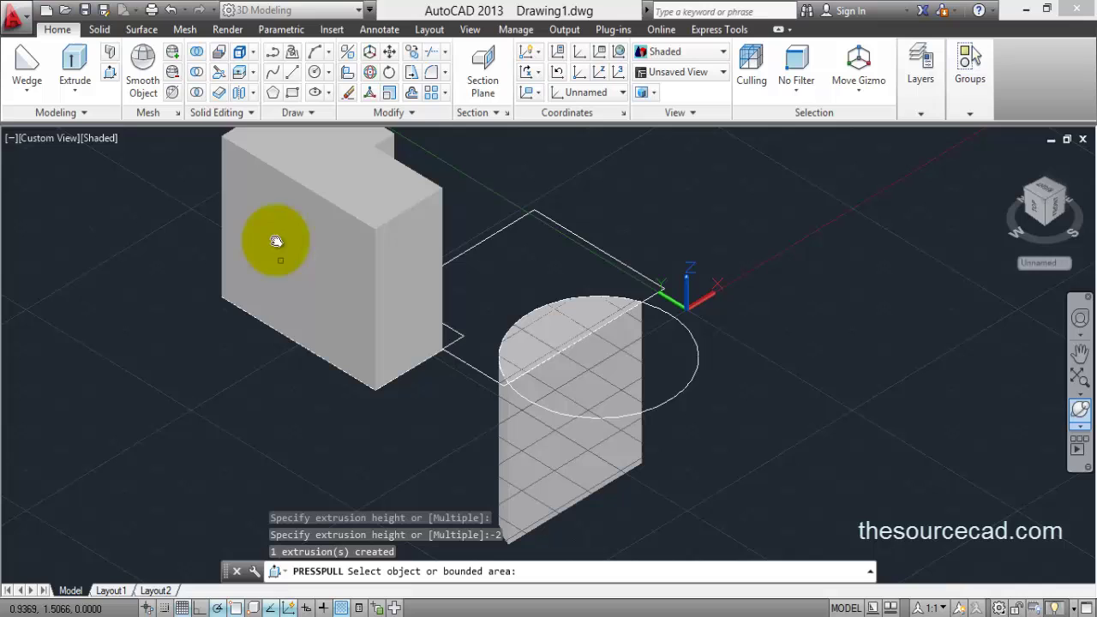
{"action": "left_click", "coordinate": [549, 270]}
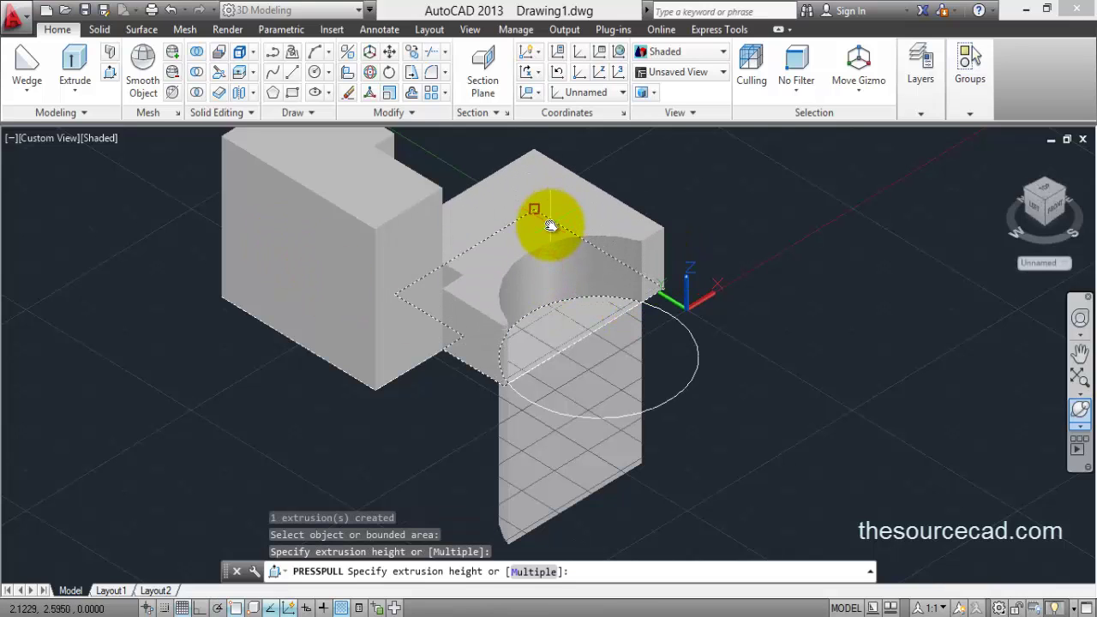
{"action": "left_click", "coordinate": [551, 224]}
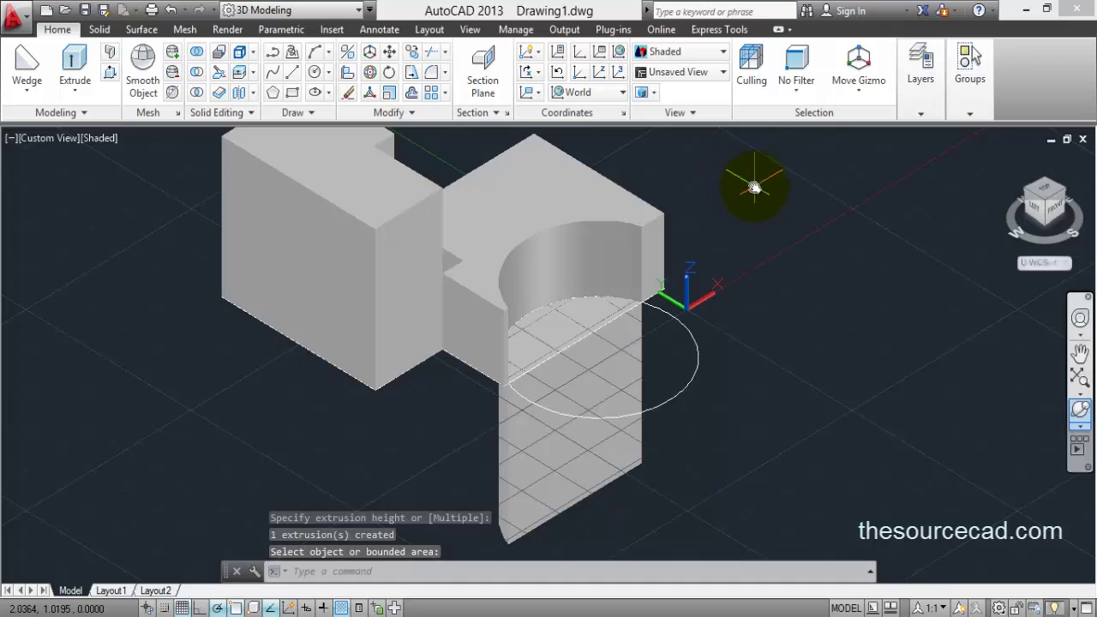
Orbit the view to bring the block's top face into view
{"action": "left_click", "coordinate": [1080, 410]}
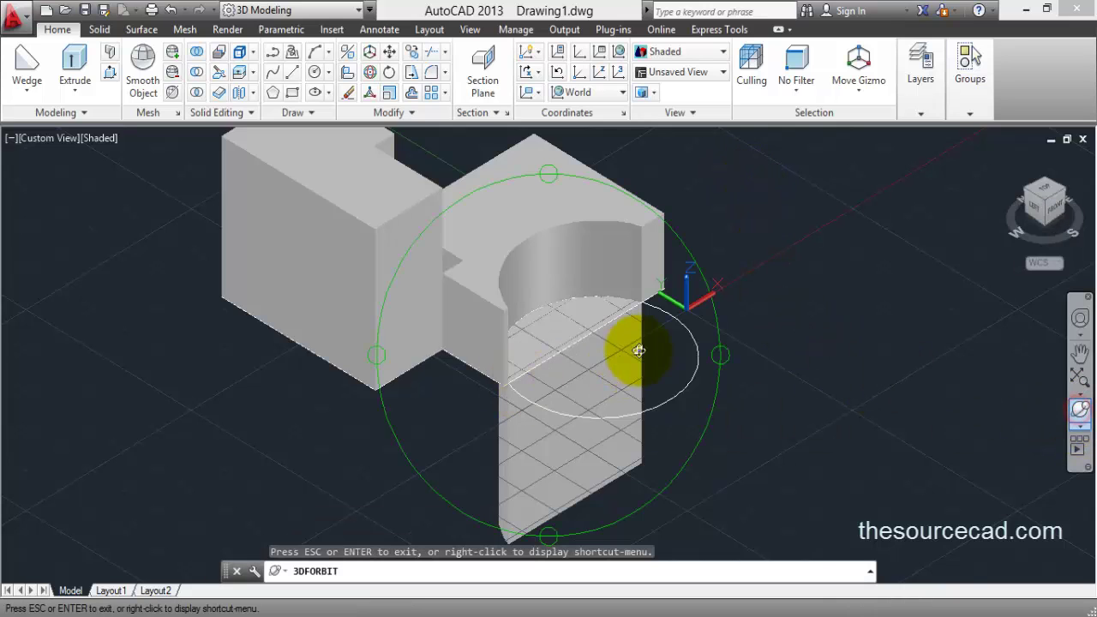
{"action": "left_click_drag", "start_coordinate": [637, 350], "coordinate": [657, 314]}
{"action": "left_click_drag", "start_coordinate": [514, 249], "coordinate": [522, 319]}
{"action": "right_click_drag", "start_coordinate": [554, 285], "coordinate": [625, 224]}
{"action": "left_click", "coordinate": [639, 232]}
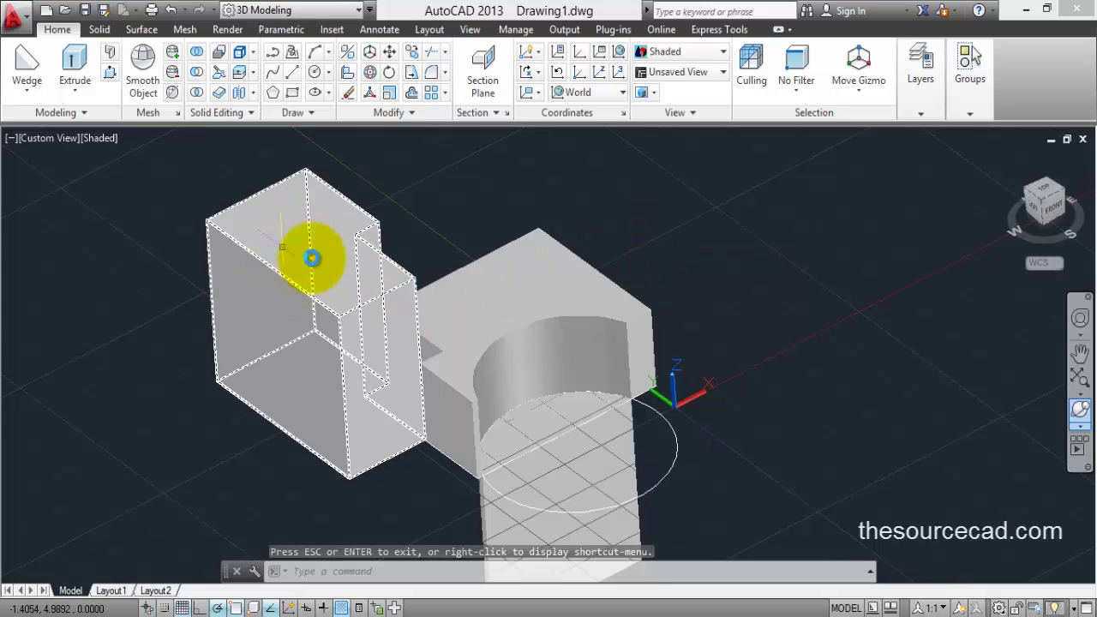
{"action": "left_click", "coordinate": [490, 304]}
{"action": "key", "text": "Escape"}
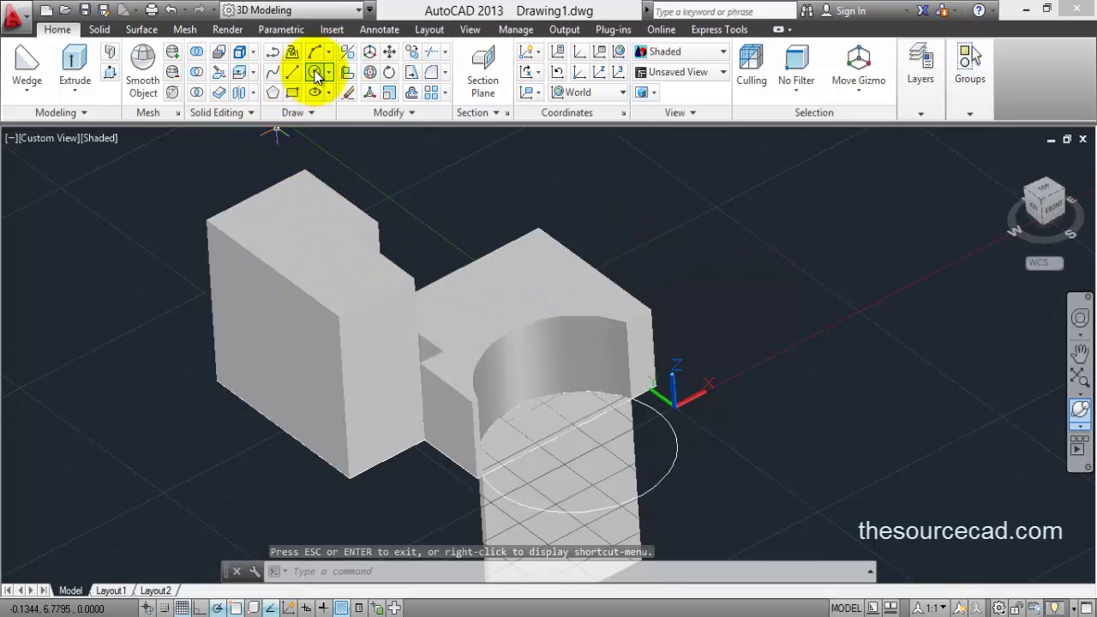
With Dynamic UCS on, draw a small circle on the block's top face
{"action": "left_click", "coordinate": [315, 74]}
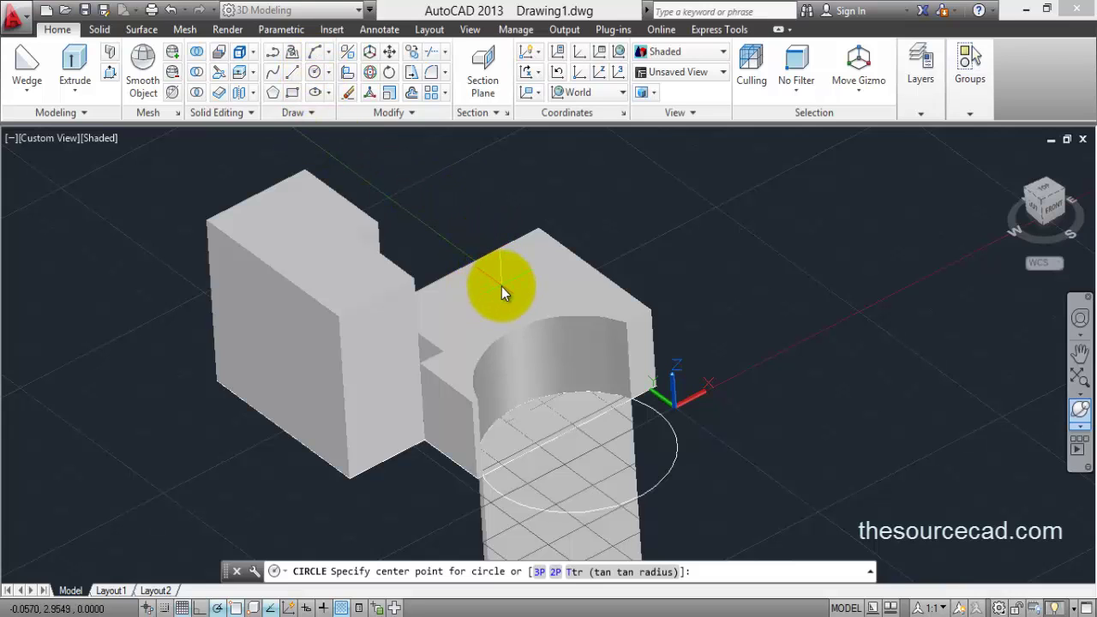
{"action": "left_click", "coordinate": [288, 608]}
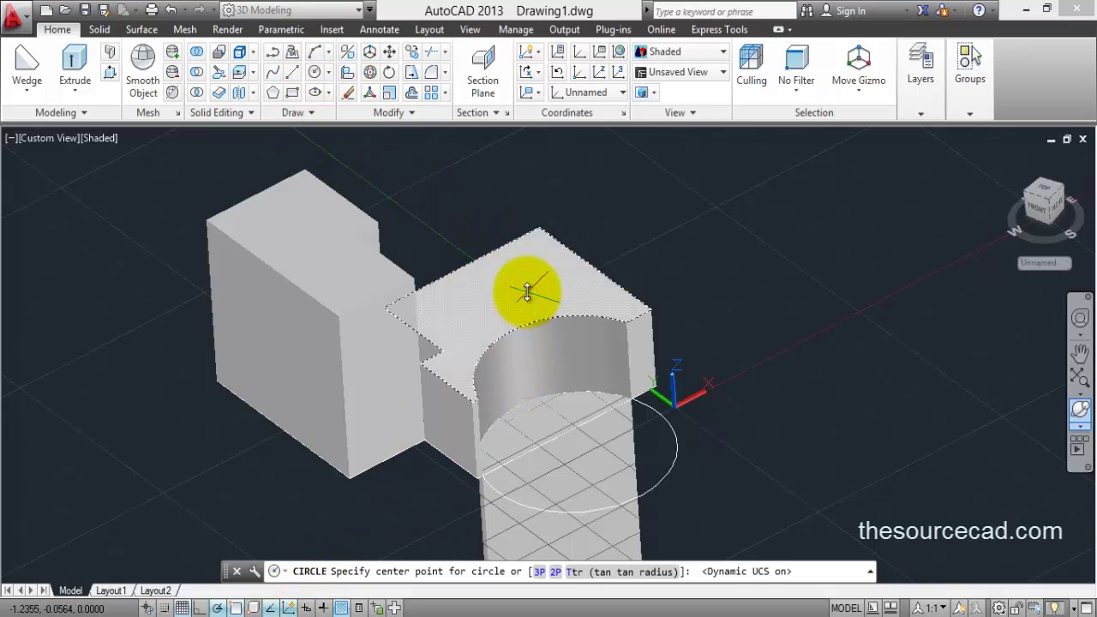
{"action": "left_click", "coordinate": [495, 294]}
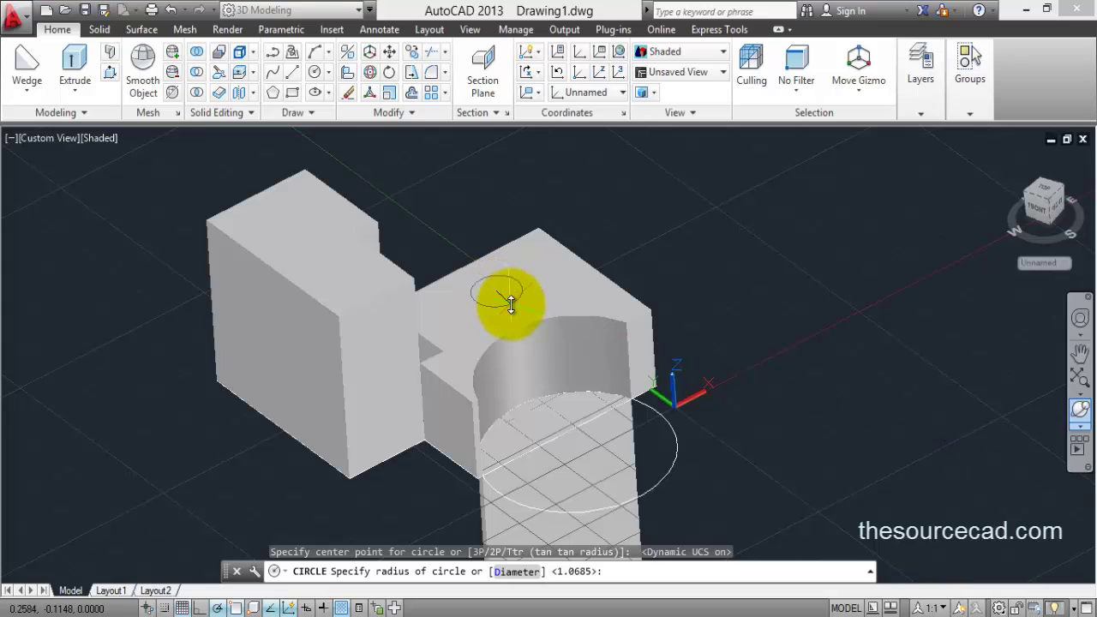
{"action": "left_click", "coordinate": [512, 314]}
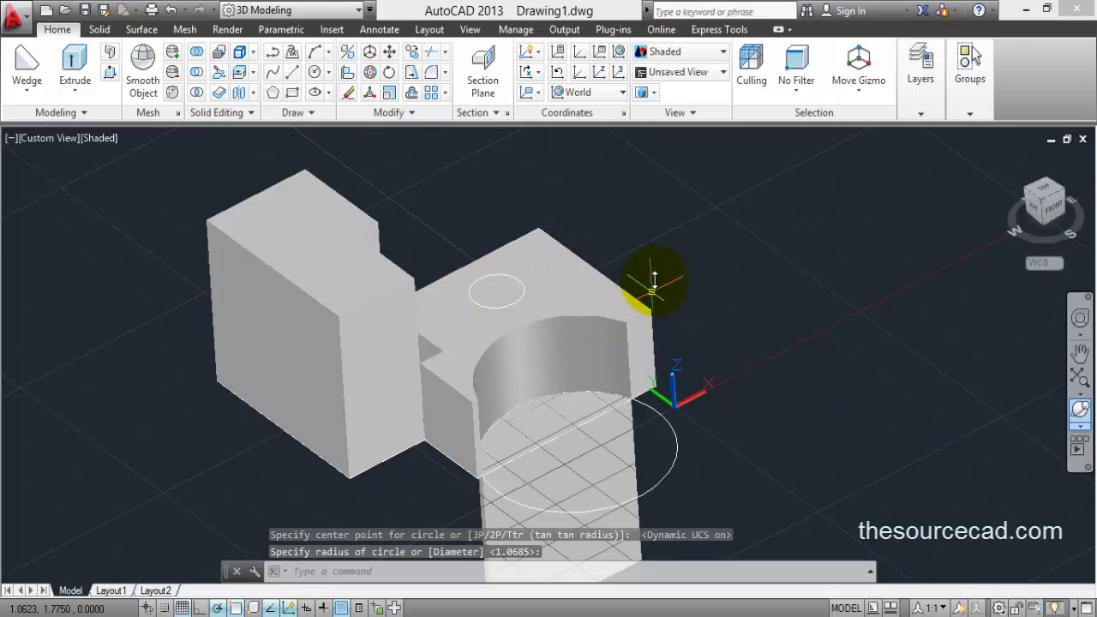
Presspull the small circle down through the block to cut a hole
{"action": "left_click", "coordinate": [110, 76]}
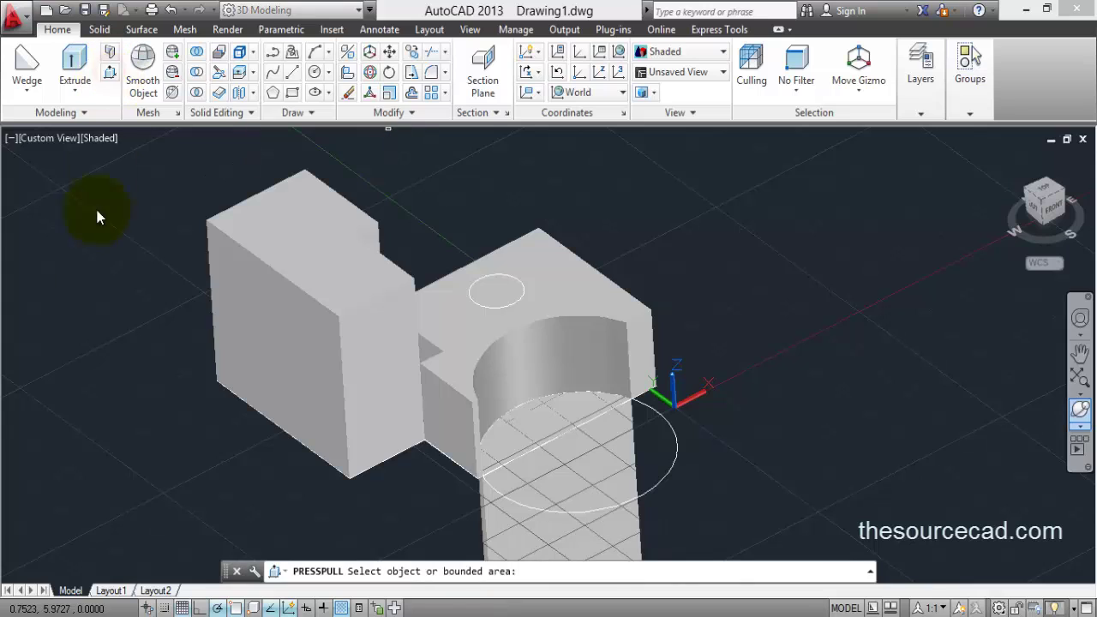
{"action": "left_click", "coordinate": [494, 293]}
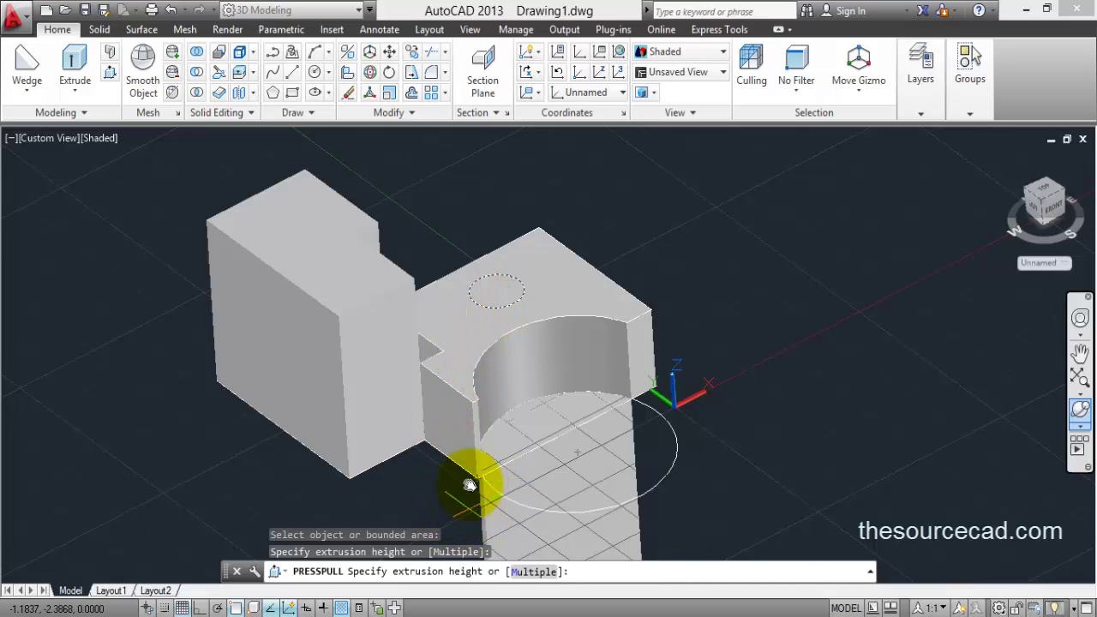
{"action": "middle_click_drag", "start_coordinate": [473, 527], "coordinate": [454, 404]}
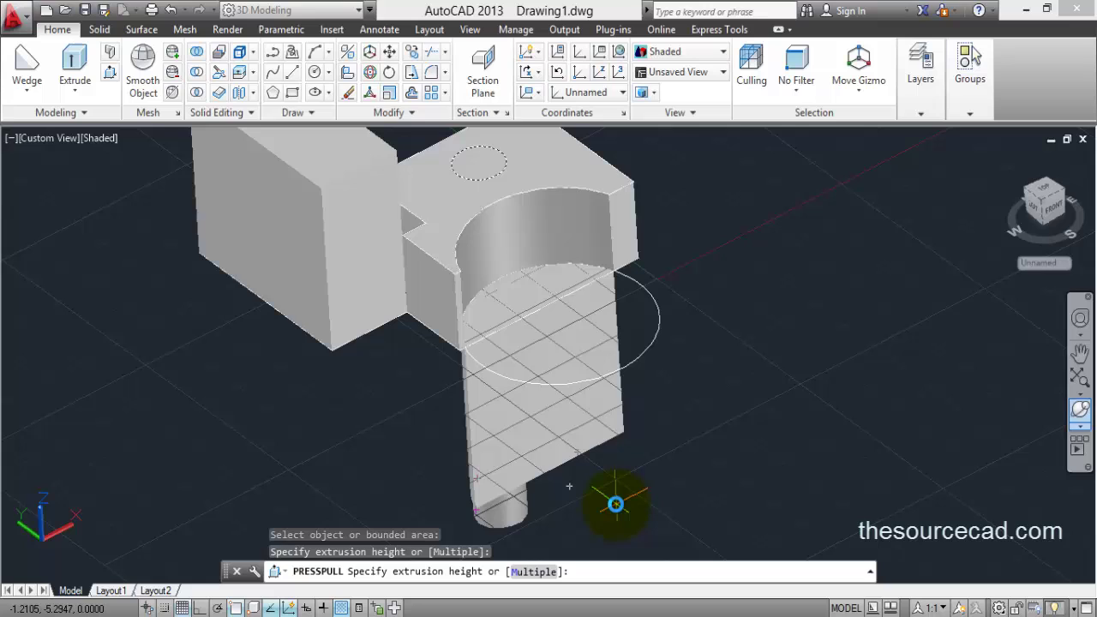
{"action": "left_click", "coordinate": [597, 427]}
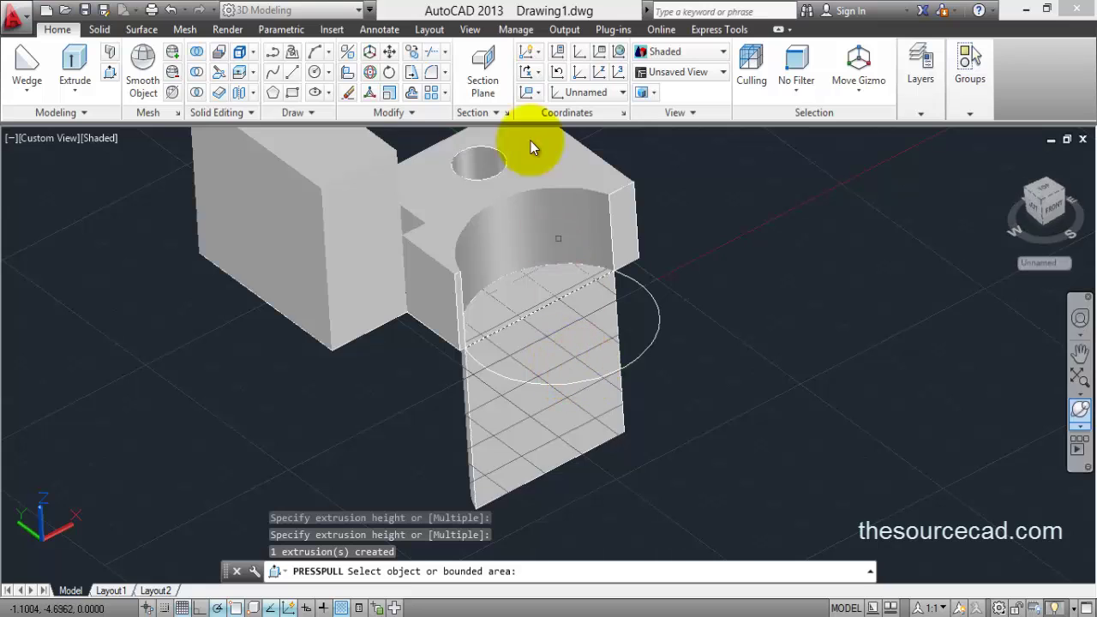
{"action": "key", "text": "Return"}
Orbit the model to inspect the hole from a lower angle
{"action": "left_click", "coordinate": [489, 167]}
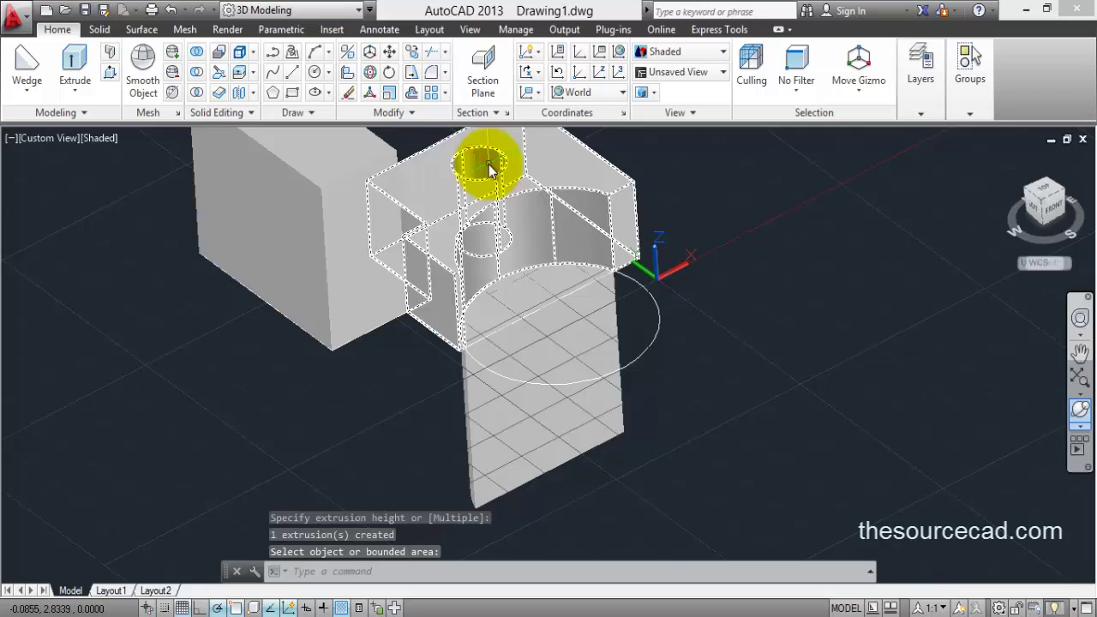
{"action": "middle_click_drag", "start_coordinate": [488, 167], "coordinate": [612, 311], "text": "shift"}
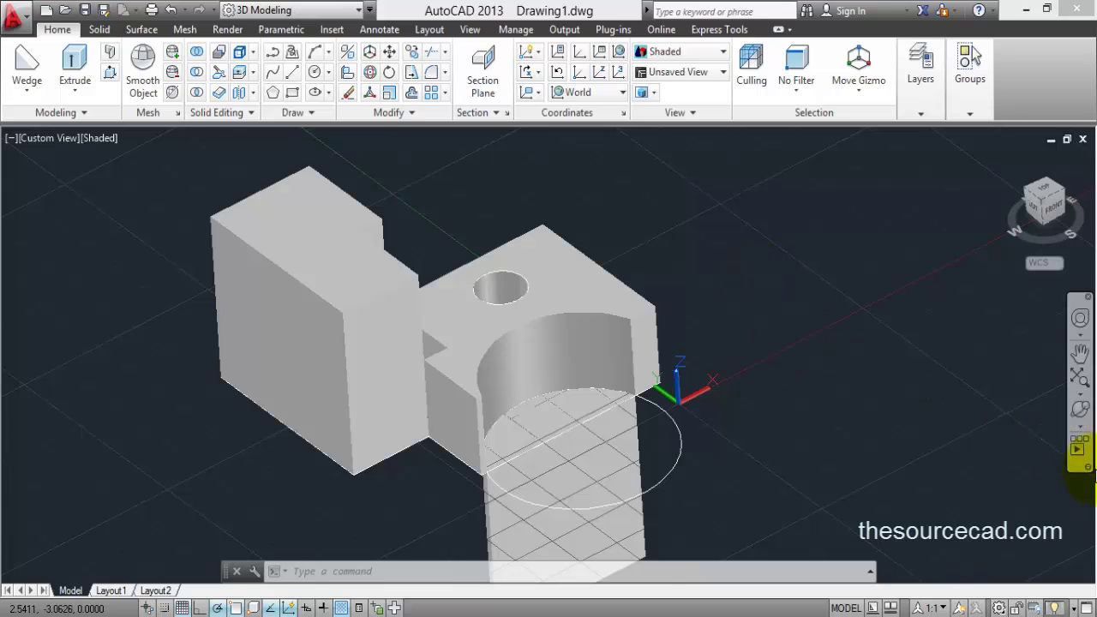
{"action": "left_click", "coordinate": [1081, 425]}
{"action": "left_click", "coordinate": [943, 429]}
{"action": "left_click_drag", "start_coordinate": [606, 335], "coordinate": [629, 215]}
Select everything with Ctrl+A and delete all the old solids
{"action": "right_click", "coordinate": [629, 215]}
{"action": "left_click", "coordinate": [659, 223]}
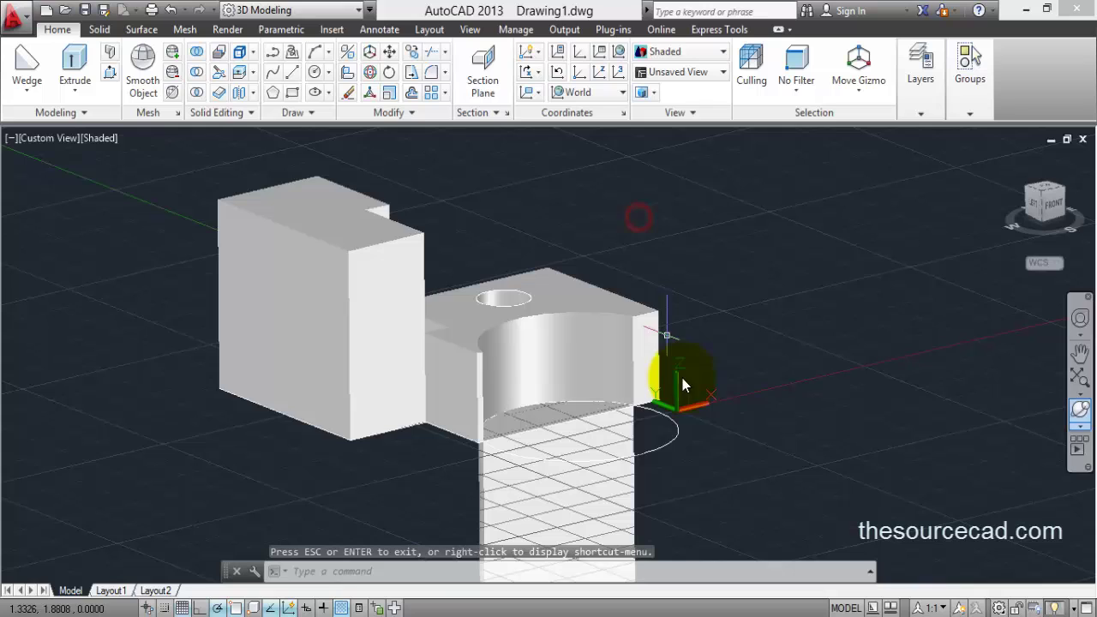
{"action": "key", "text": "ctrl+a"}
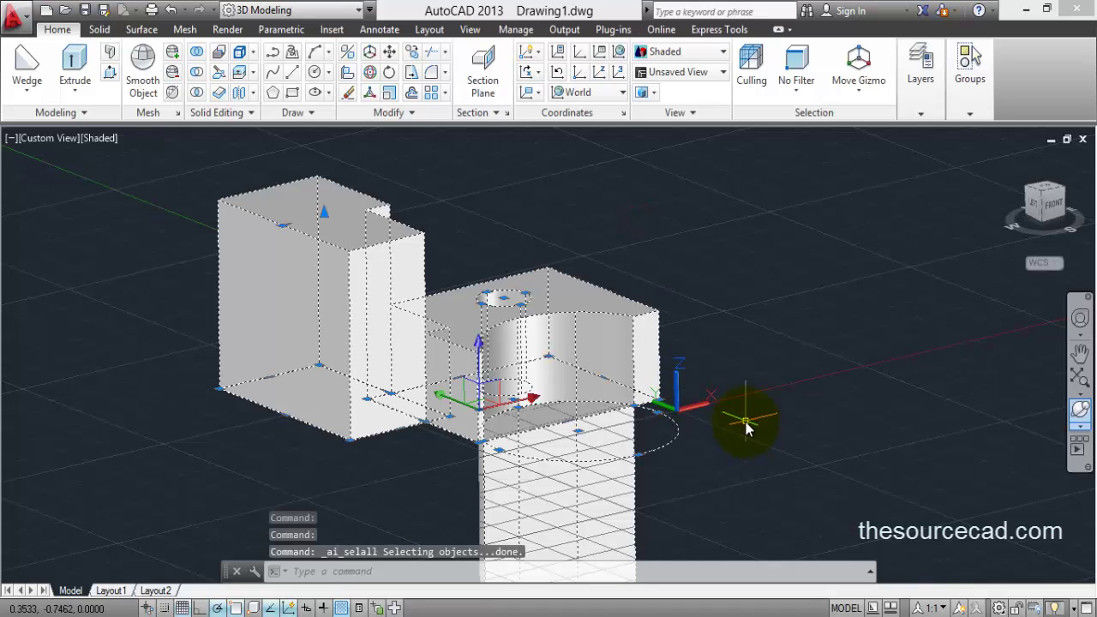
{"action": "key", "text": "Delete"}
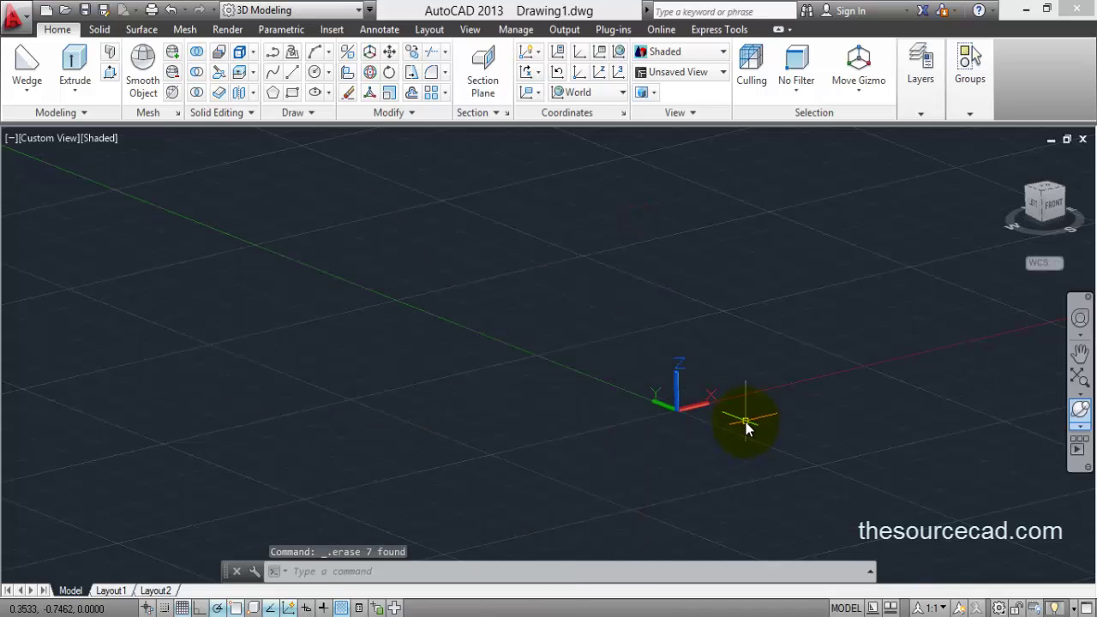
{"action": "left_click", "coordinate": [1078, 410]}
{"action": "left_click_drag", "start_coordinate": [632, 306], "coordinate": [625, 314]}
{"action": "right_click", "coordinate": [635, 253]}
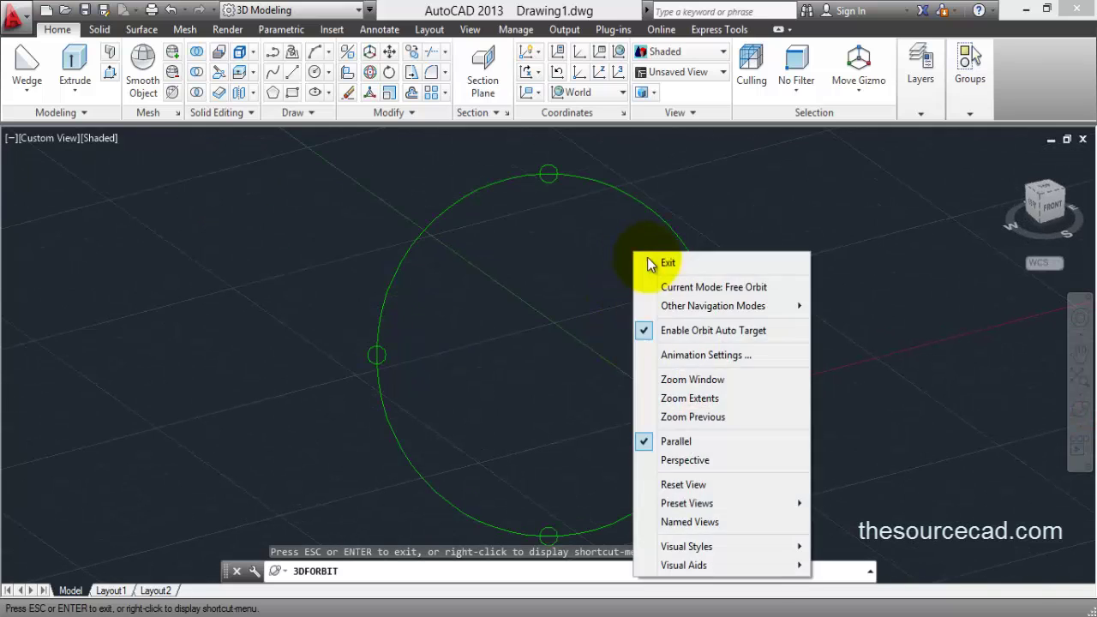
{"action": "left_click", "coordinate": [667, 263]}
Draw a new rectangle and a larger circle centred on it
{"action": "left_click", "coordinate": [292, 91]}
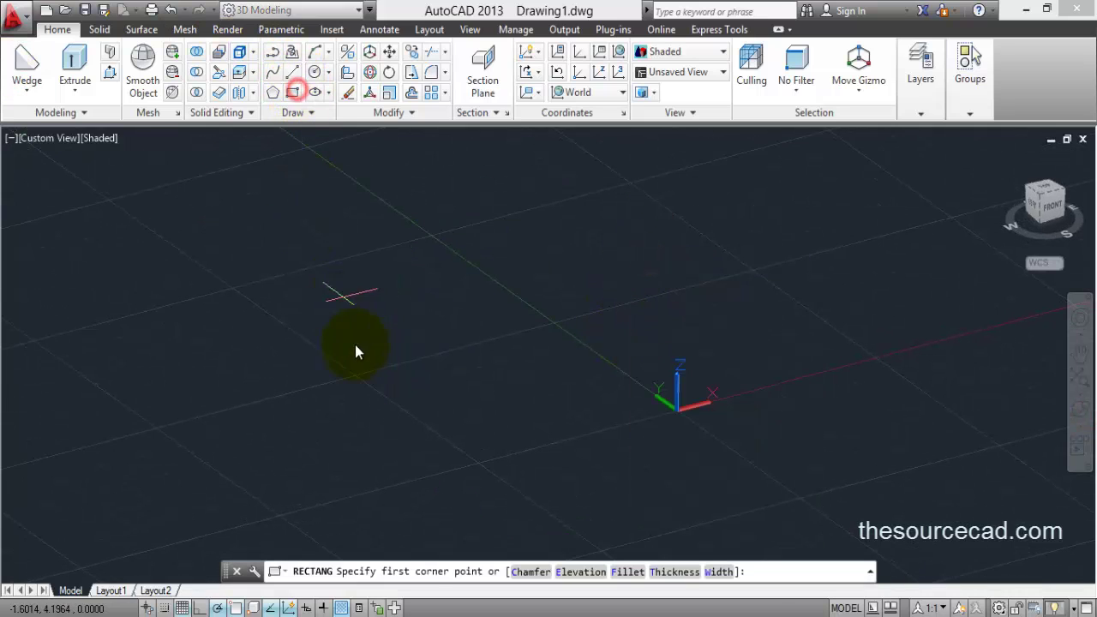
{"action": "left_click", "coordinate": [378, 305]}
{"action": "left_click", "coordinate": [727, 339]}
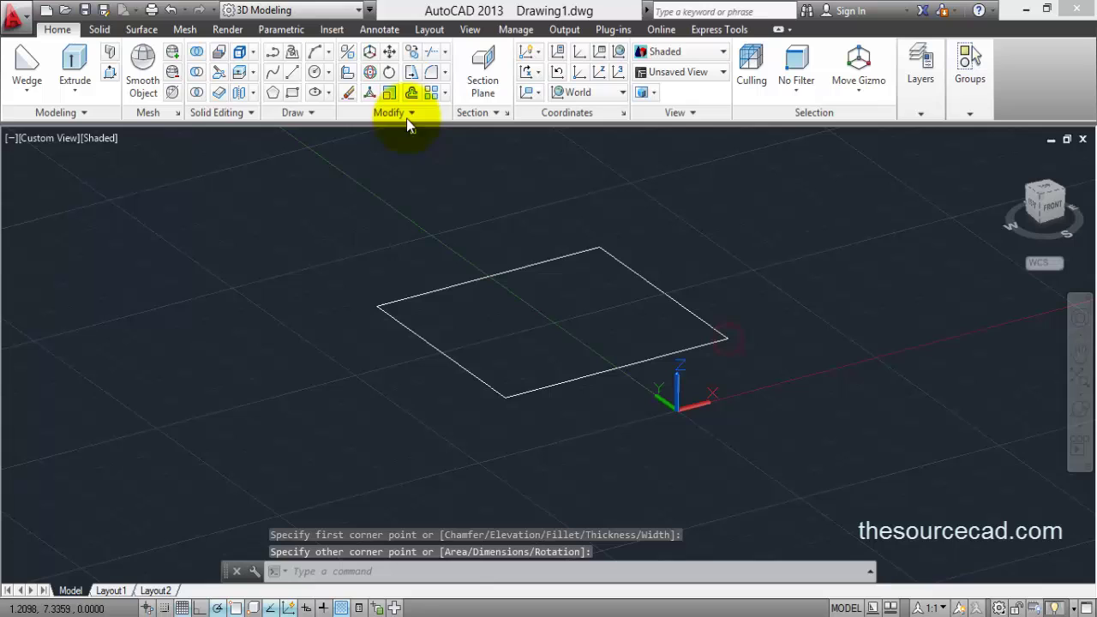
{"action": "left_click", "coordinate": [314, 71]}
{"action": "left_click", "coordinate": [532, 364]}
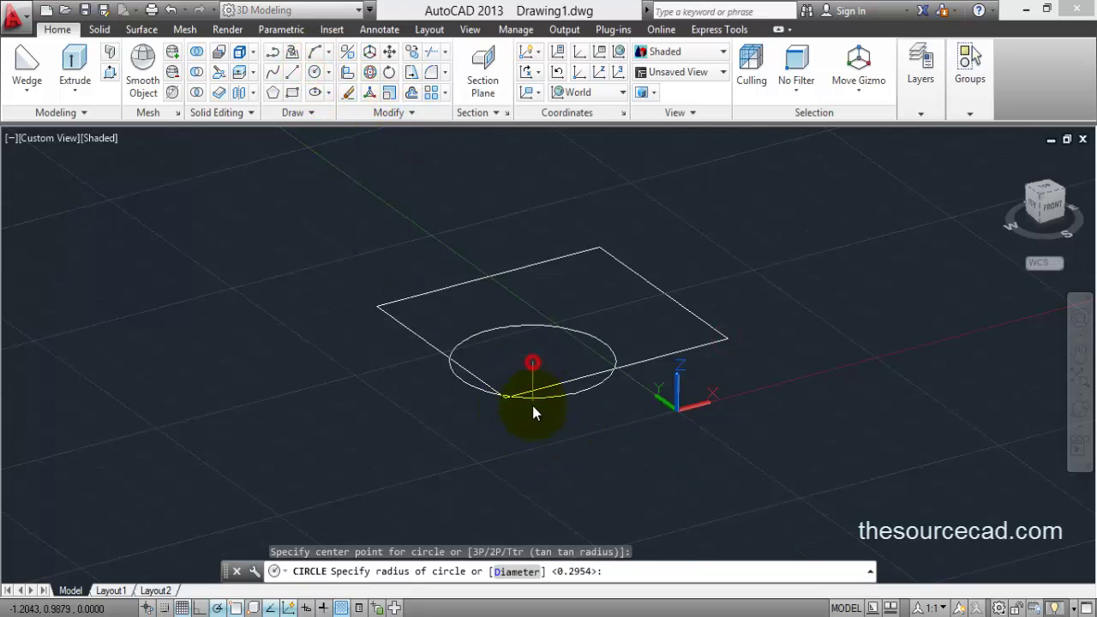
{"action": "left_click", "coordinate": [533, 423]}
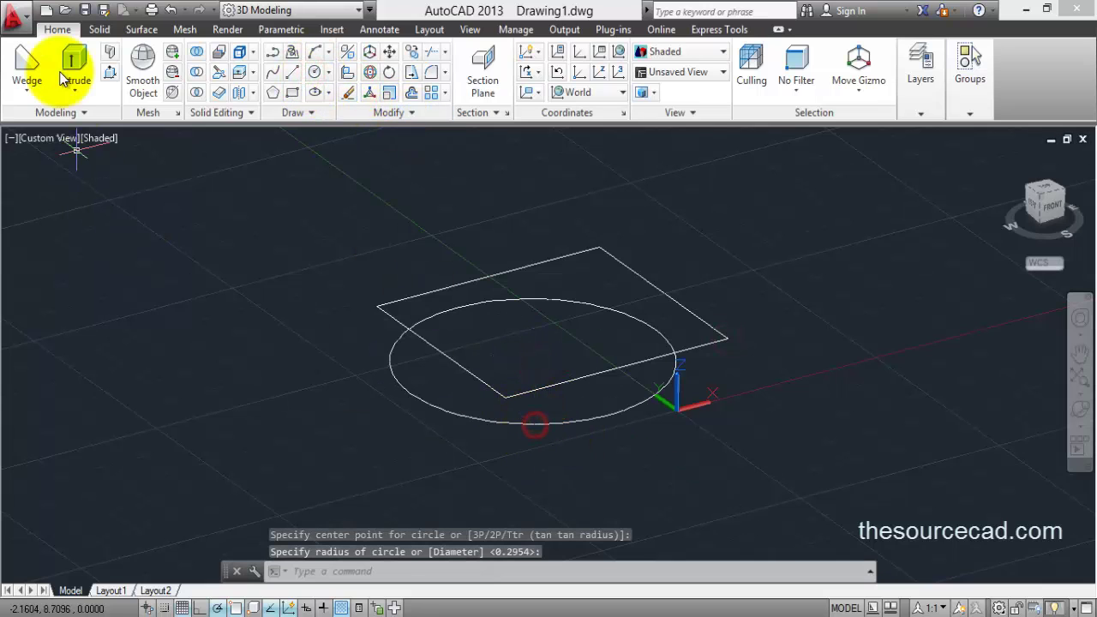
Presspull the circle upward into a solid cylinder
{"action": "left_click", "coordinate": [109, 74]}
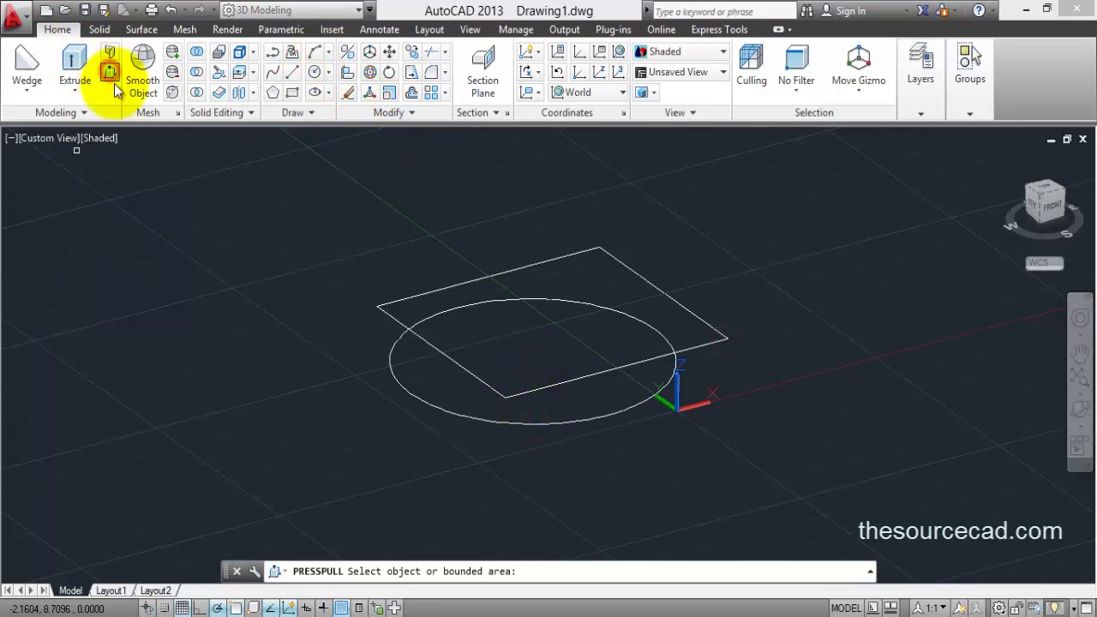
{"action": "left_click", "coordinate": [399, 380]}
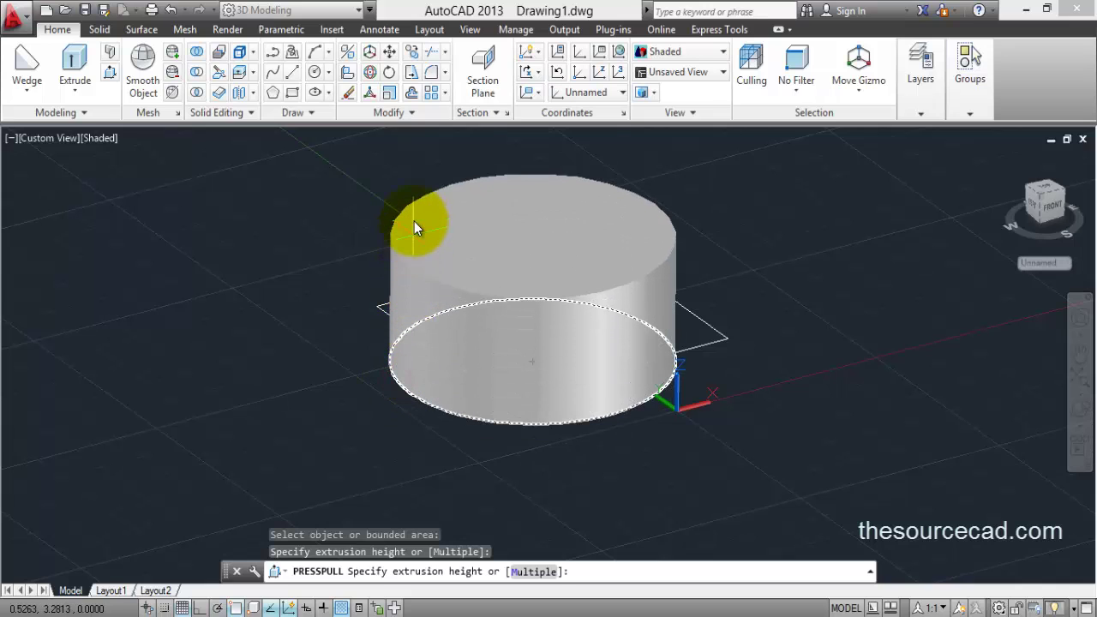
{"action": "left_click", "coordinate": [446, 203]}
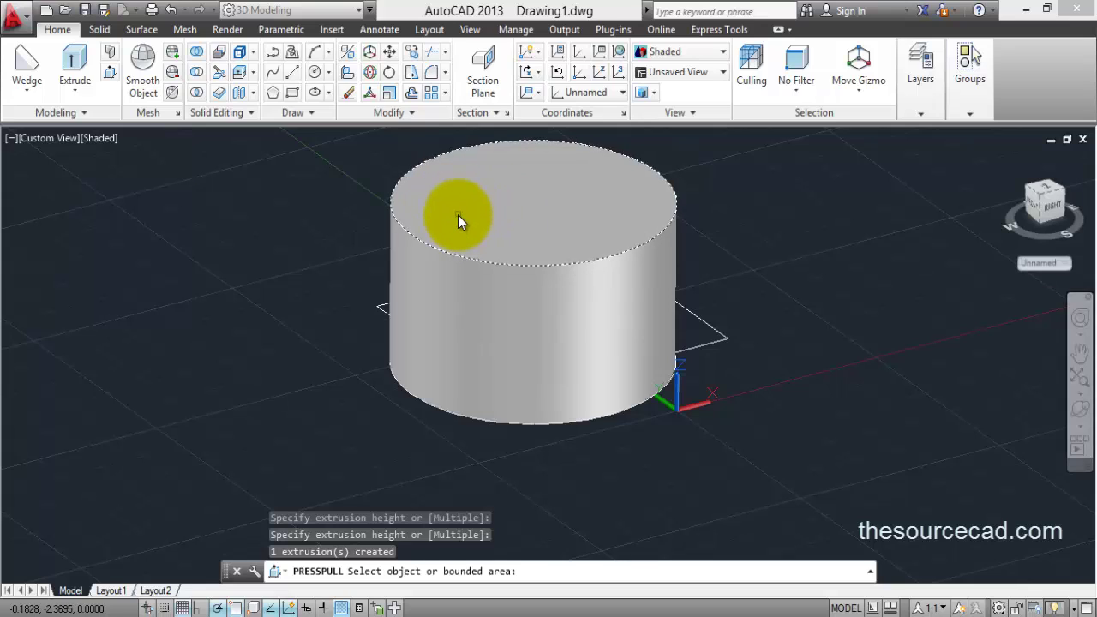
{"action": "key", "text": "Return"}
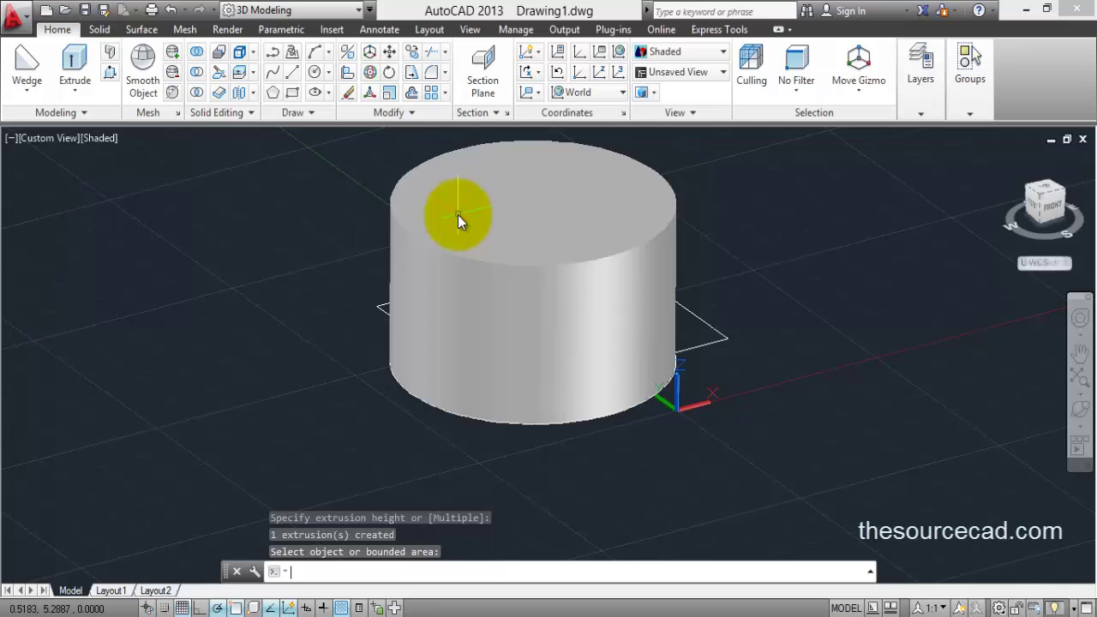
Orbit the view to see the cylinder from the front
{"action": "left_click", "coordinate": [1080, 417]}
{"action": "left_click_drag", "start_coordinate": [695, 311], "coordinate": [661, 314]}
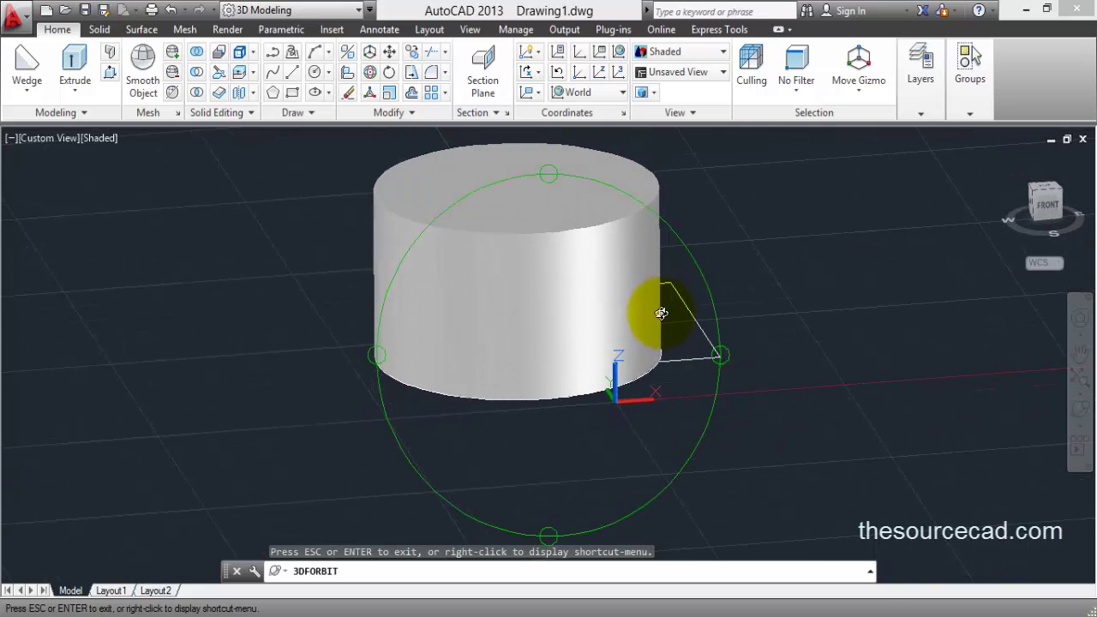
{"action": "key", "text": "Escape"}
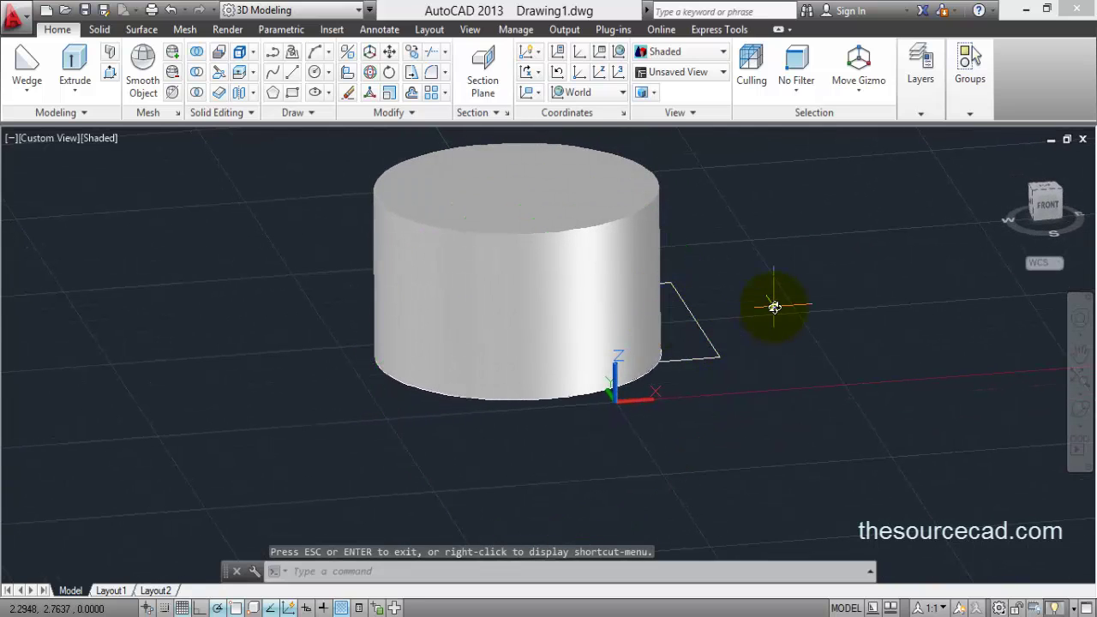